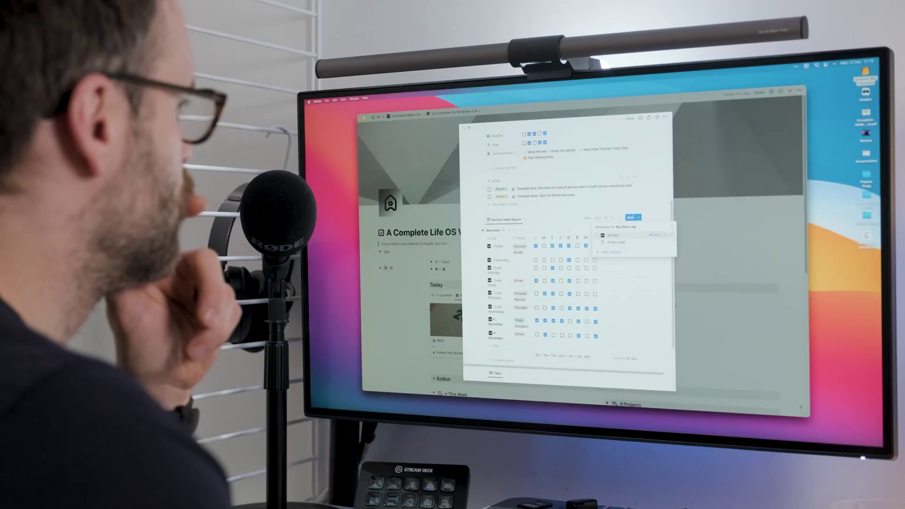
Open the 2022 year page as a peek preview and scroll down to its Monthly Habit Report table
left_click(470, 222)
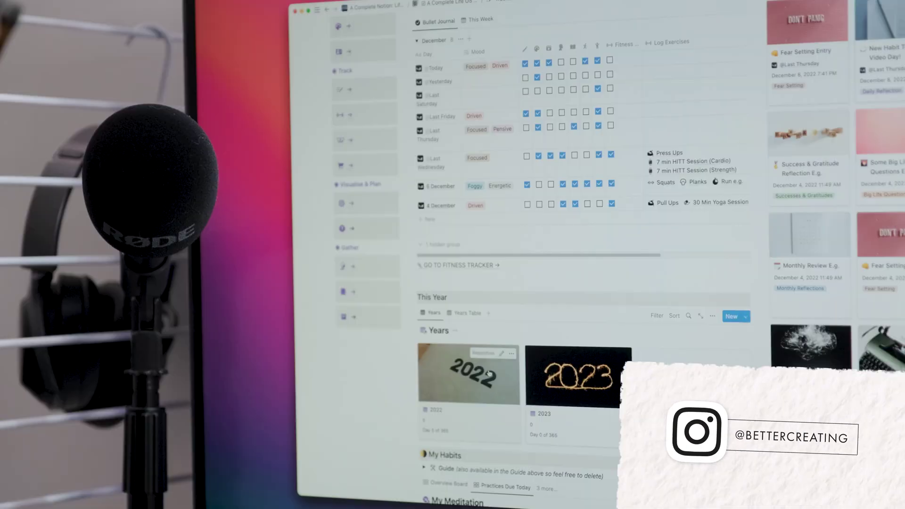
left_click(487, 372)
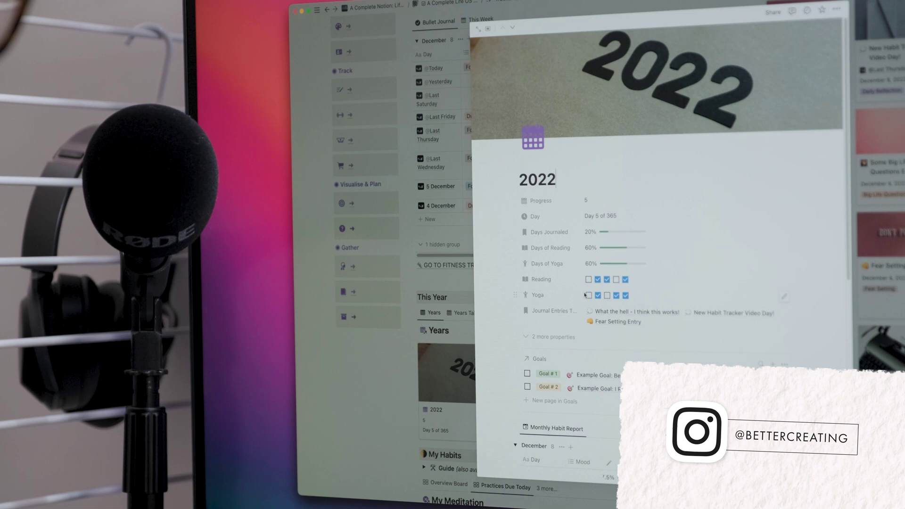
scroll(584, 294, "down", 5)
scroll(585, 295, "up", 5)
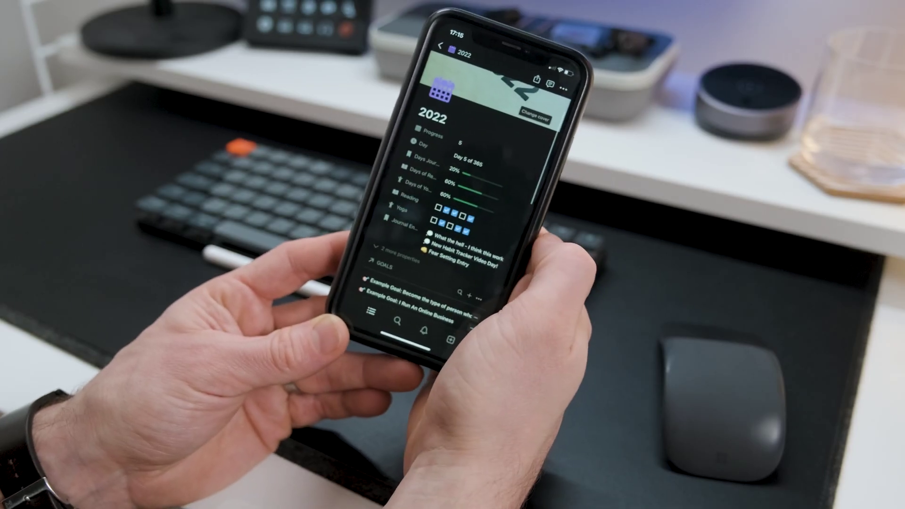
scroll(472, 212, "down", 5)
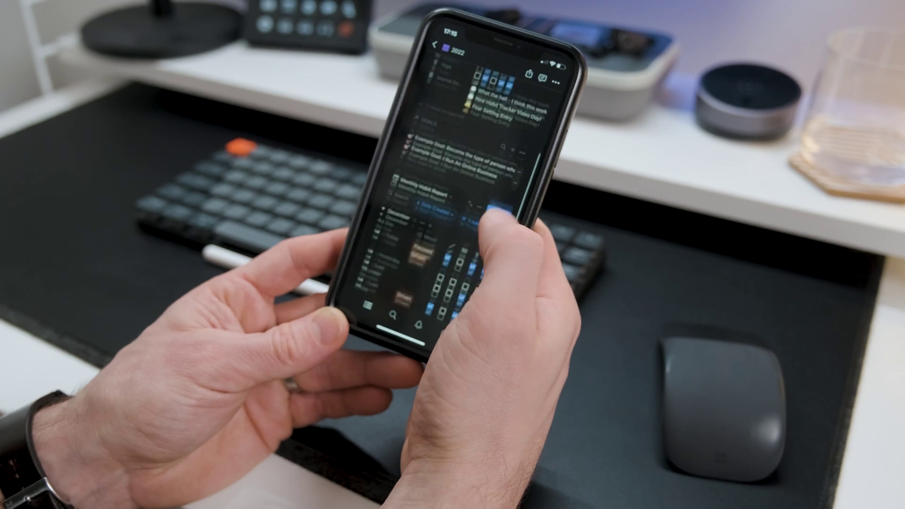
scroll(471, 212, "down", 5)
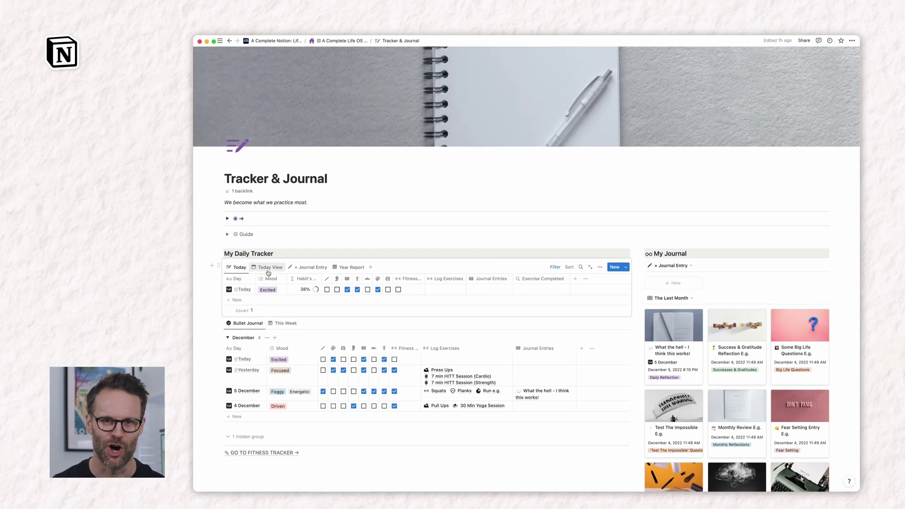
Switch My Daily Tracker from the Today View gallery to its Today table
left_click(268, 260)
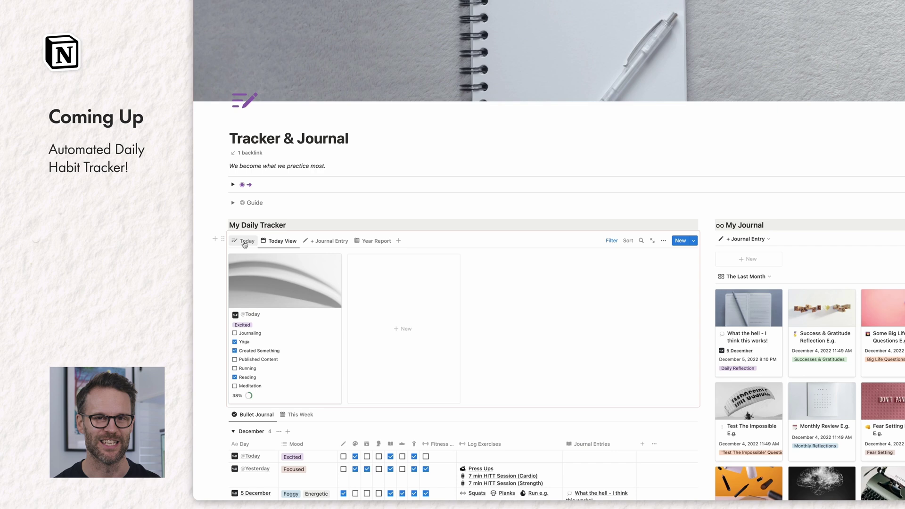
left_click(240, 255)
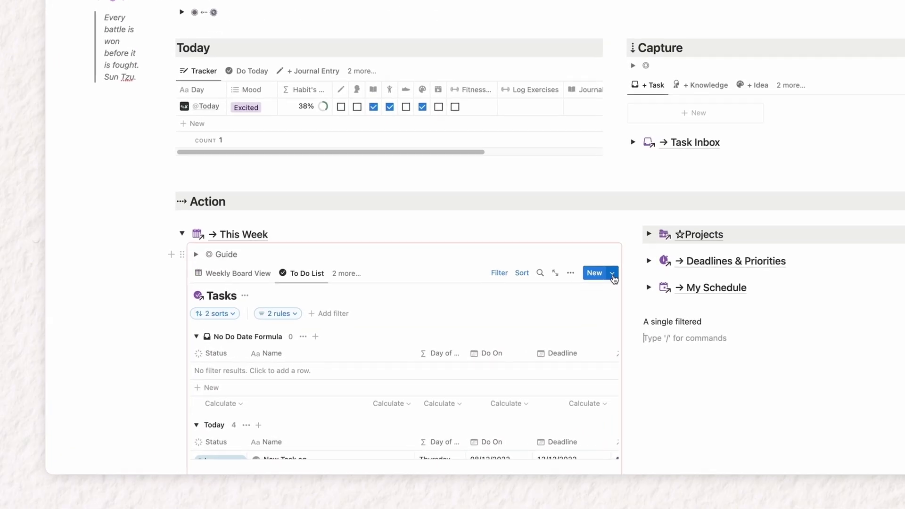
Browse the task and My Daily Log template lists and view Example Repeat's repeat frequency choices
left_click(612, 274)
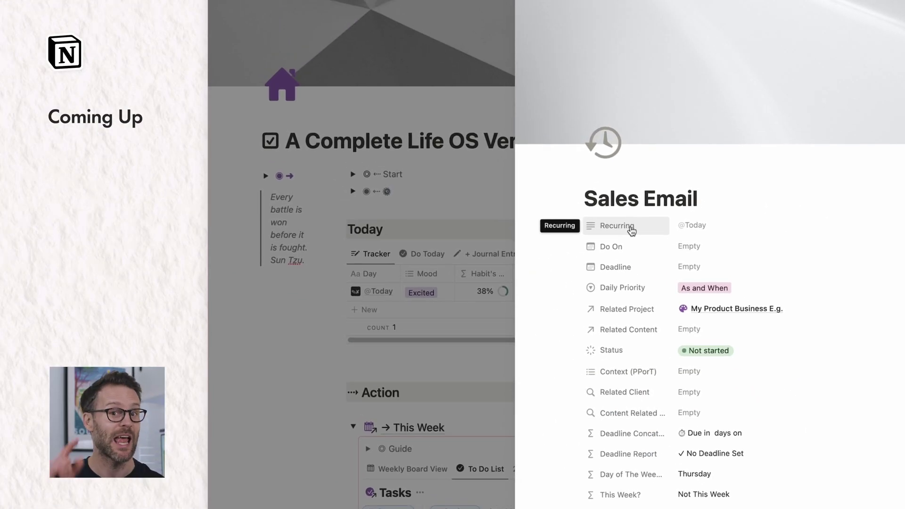
left_click(734, 227)
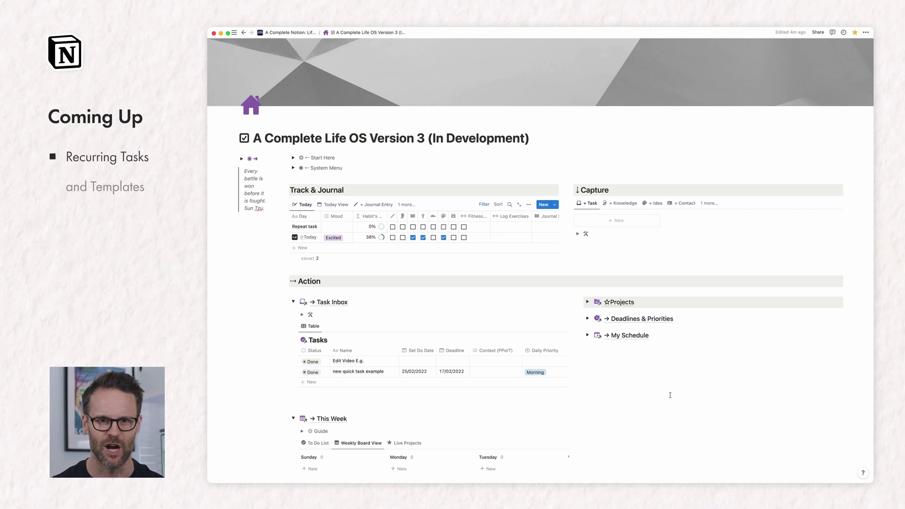
left_click(555, 204)
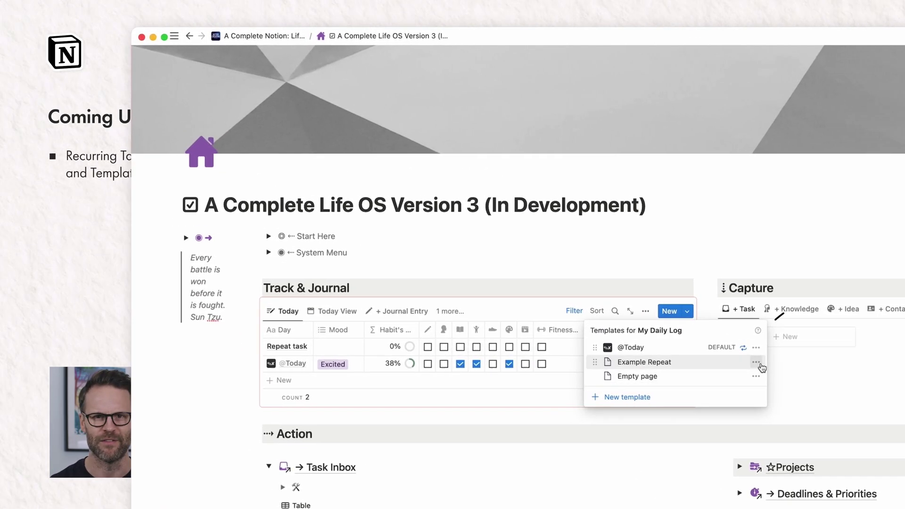
left_click(832, 361)
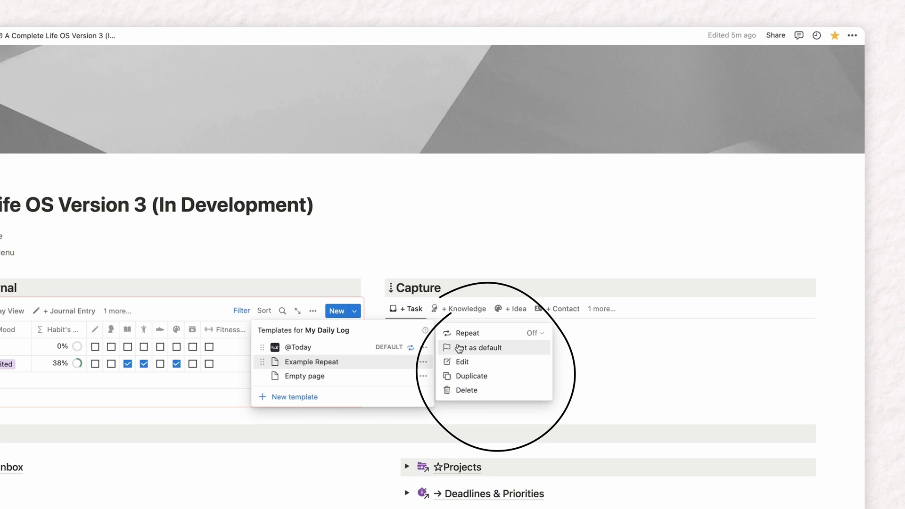
left_click(463, 334)
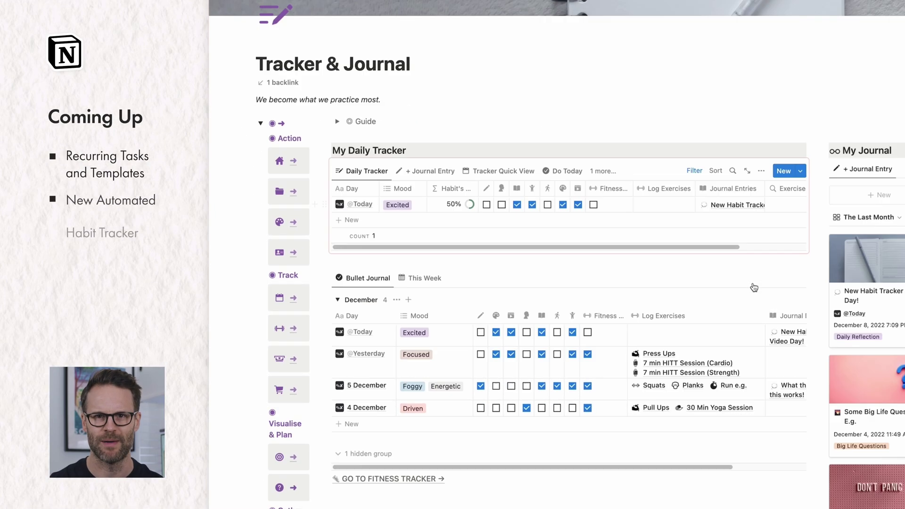
left_click(800, 90)
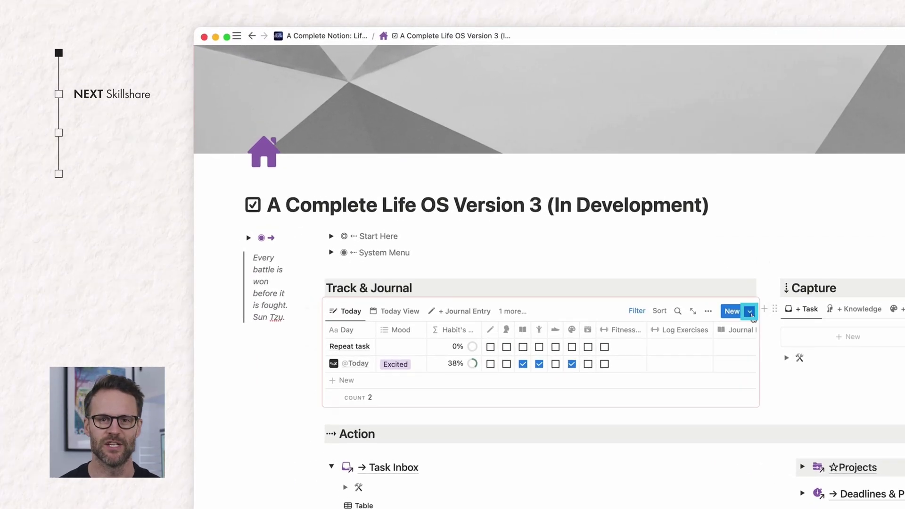
Create a new My Daily Log template titled 'Example Repeat'
left_click(750, 313)
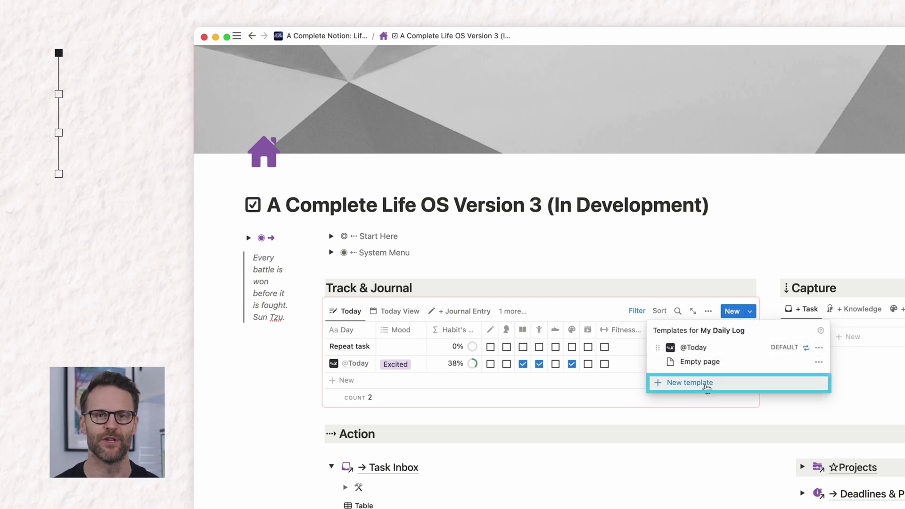
left_click(705, 383)
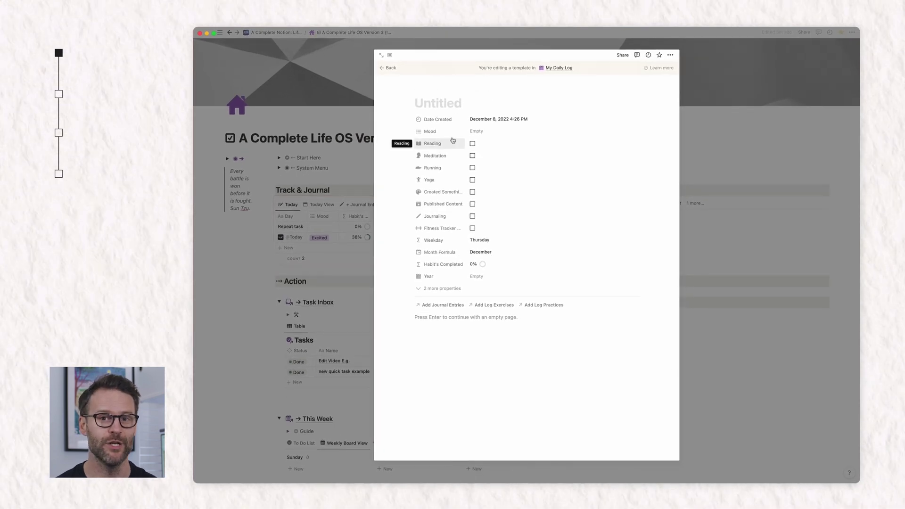
type("Example Repeat")
left_click(685, 183)
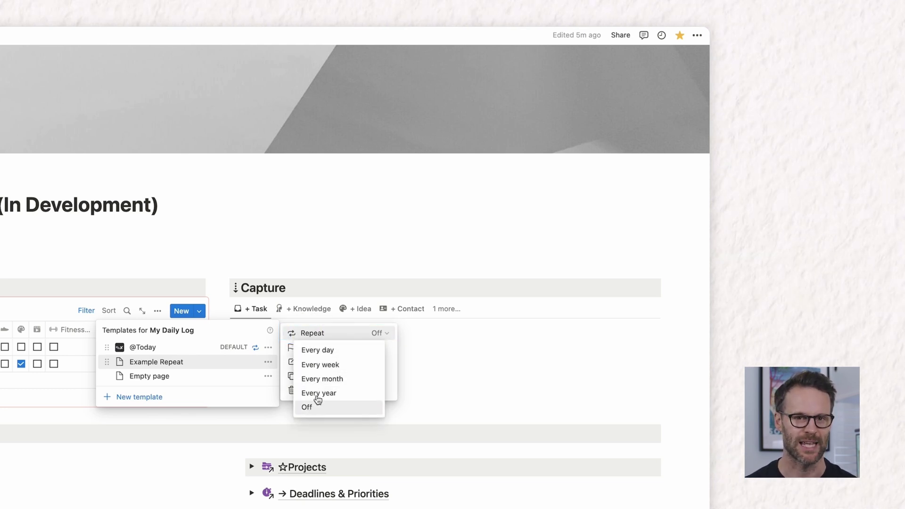
Set Example Repeat to repeat weekly in the GMT timezone instead of daily
left_click(324, 353)
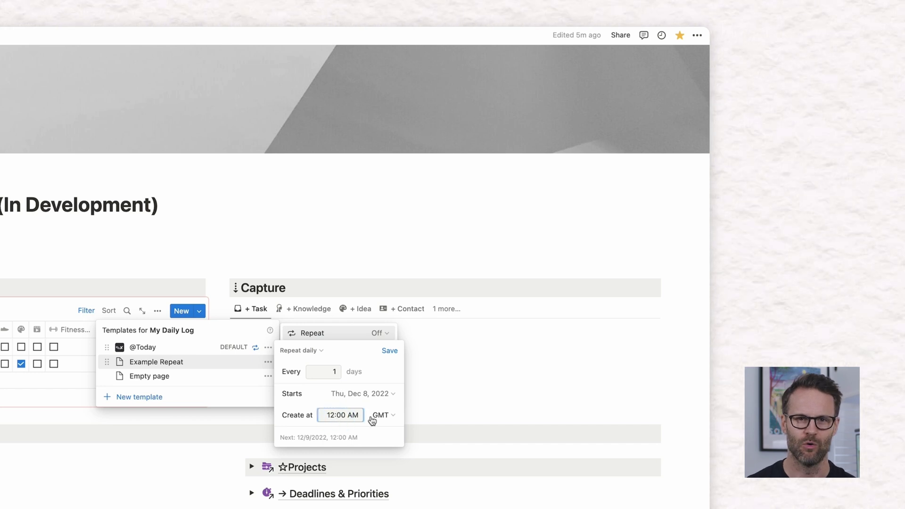
left_click(381, 417)
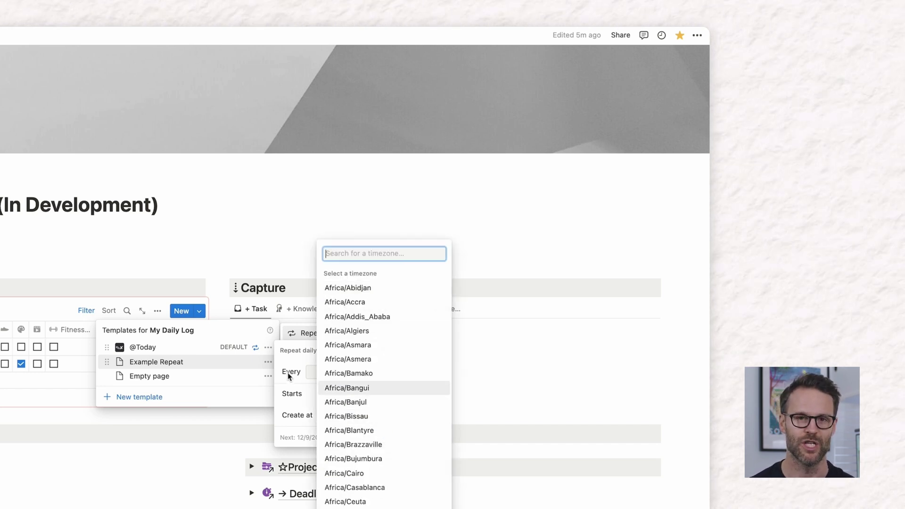
left_click(297, 387)
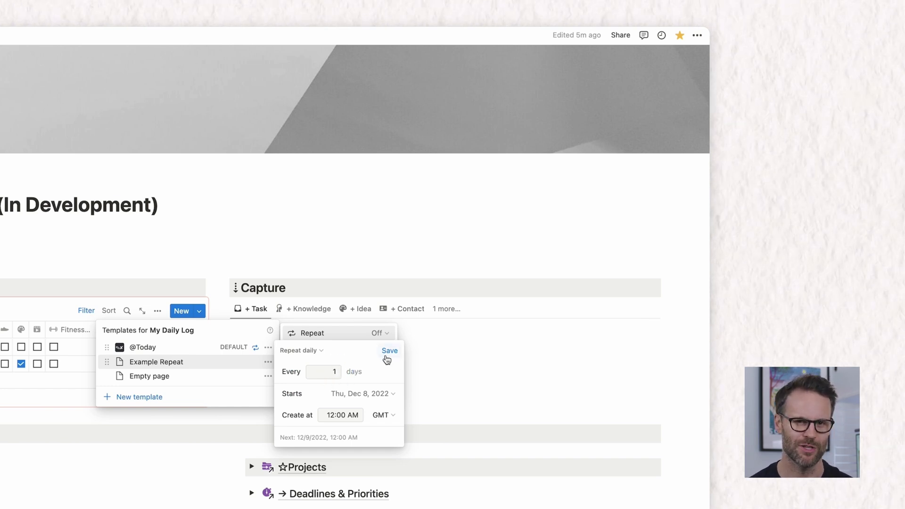
left_click(322, 352)
left_click(293, 383)
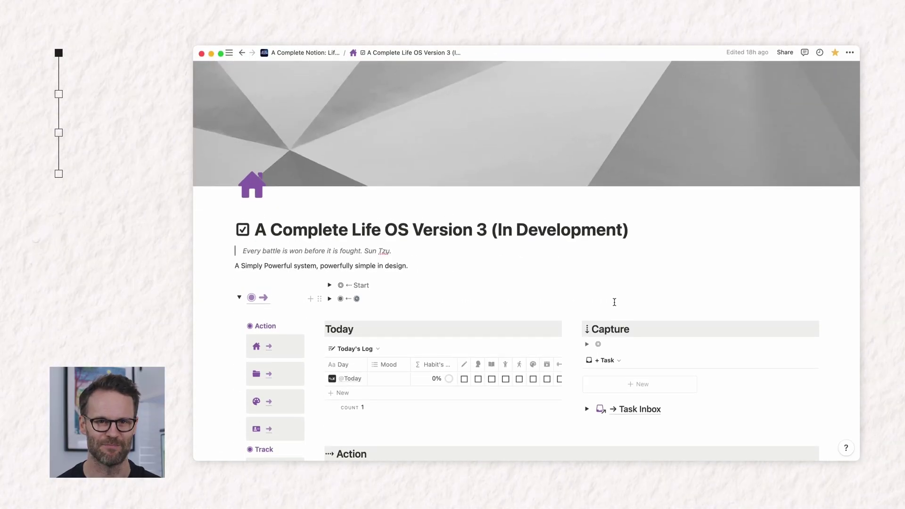
Create a new task template and start typing its title
scroll(614, 302, "down", 10)
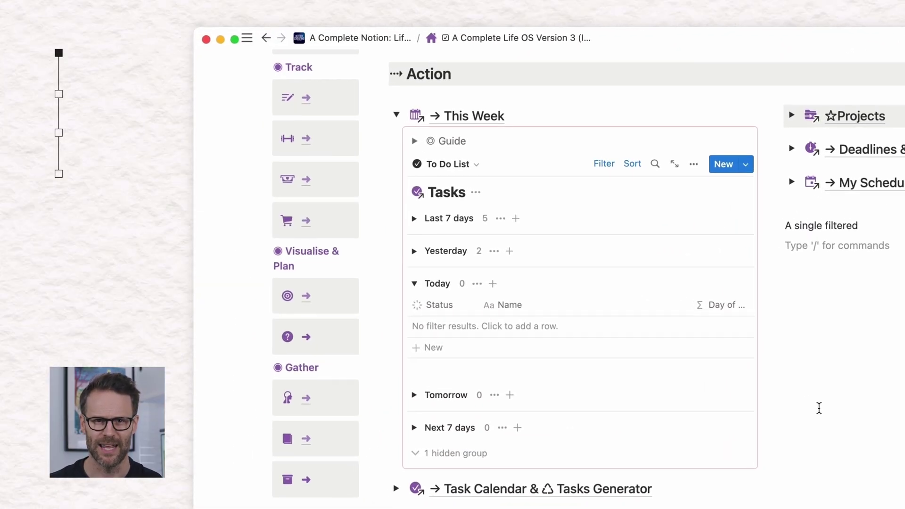
left_click(751, 166)
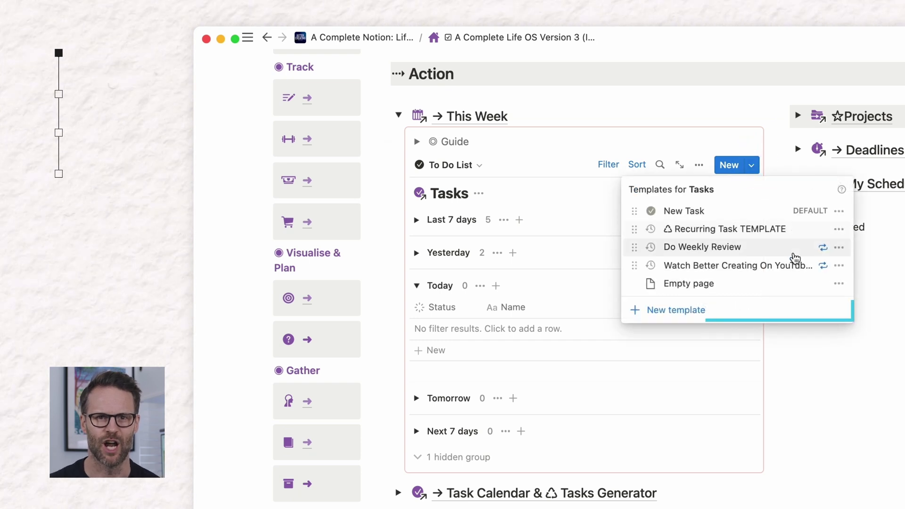
left_click(694, 312)
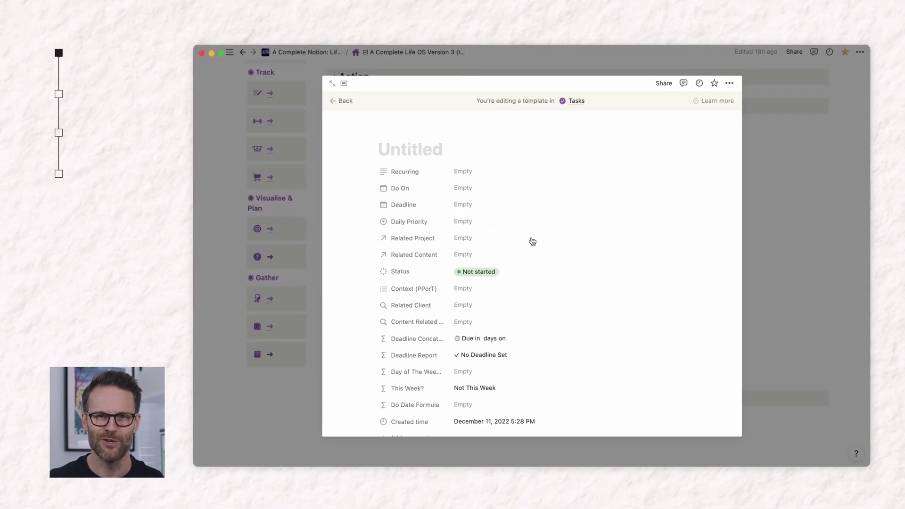
type("New Recurring Task E.g.")
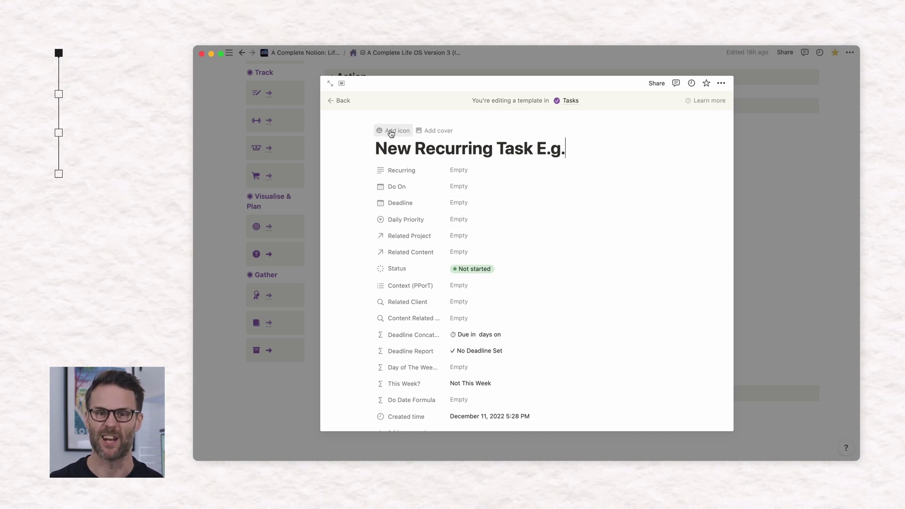
Give the task template a purple history clock icon
left_click(391, 133)
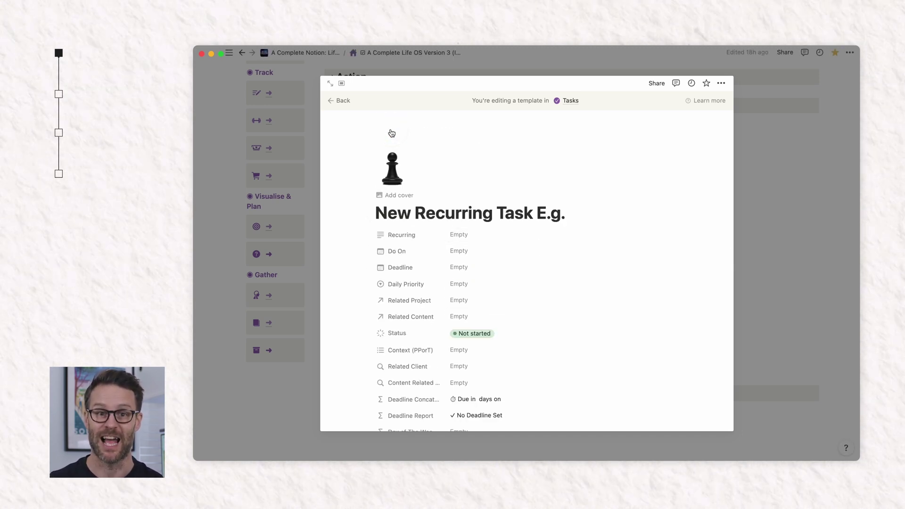
left_click(390, 174)
left_click(344, 196)
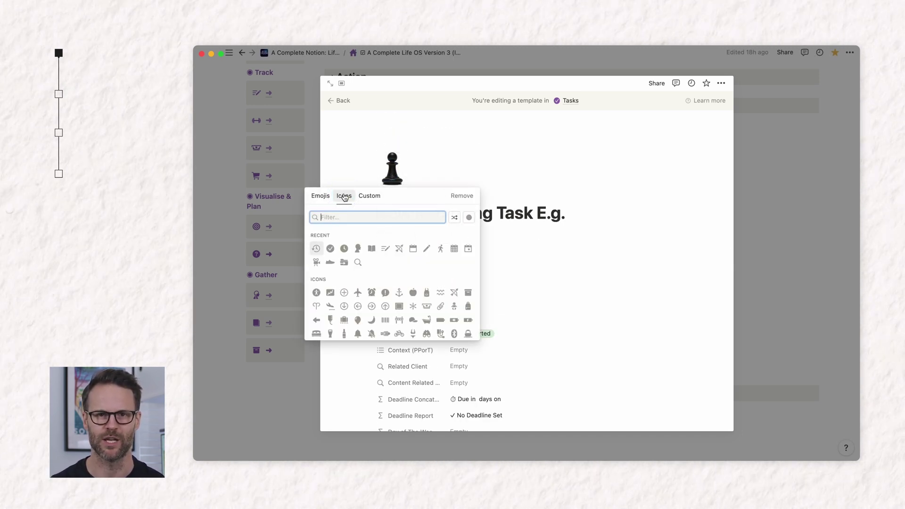
left_click(317, 250)
left_click(396, 178)
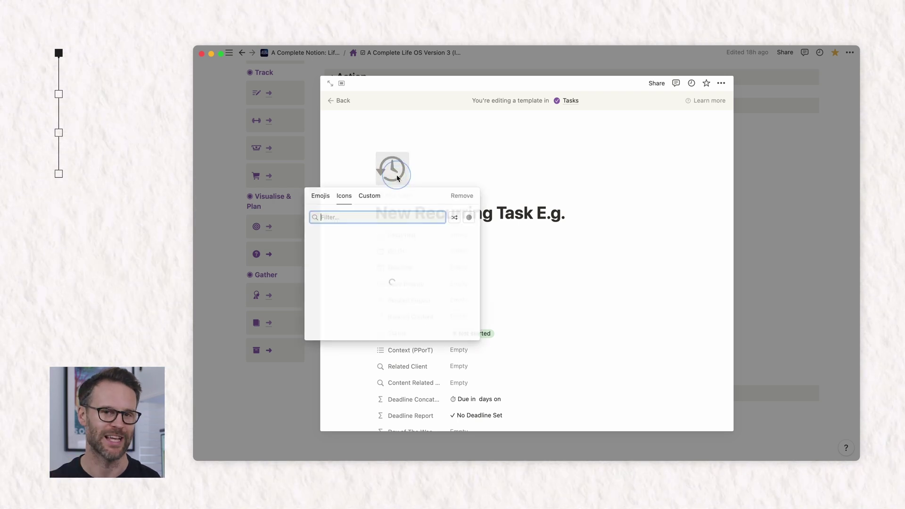
left_click(468, 252)
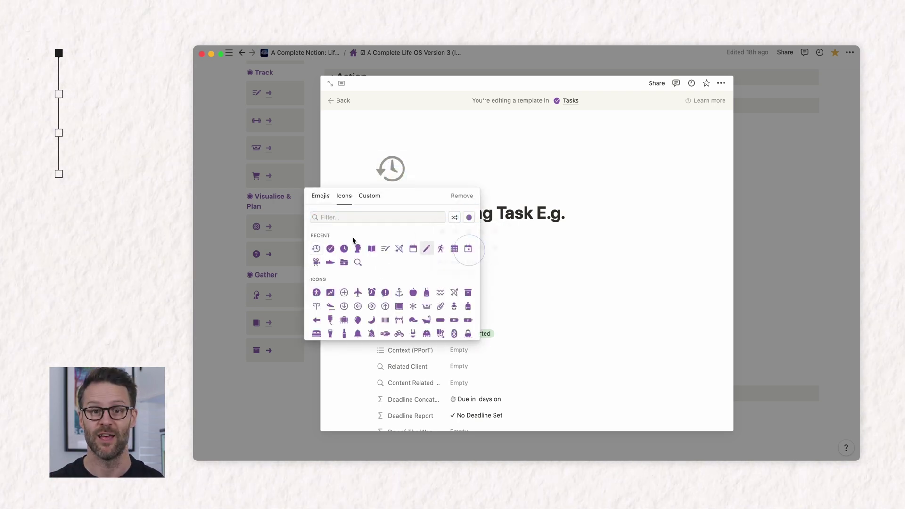
left_click(316, 250)
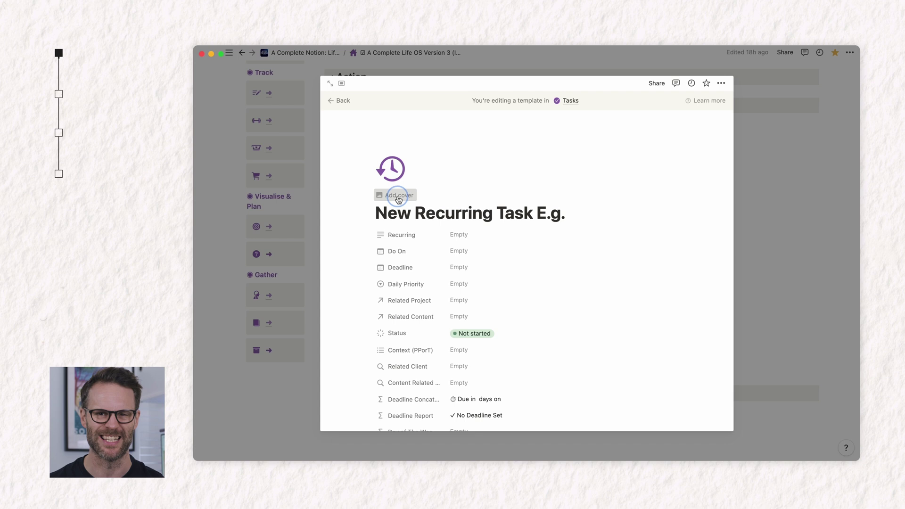
Add an Unsplash cover to the template and set an orange home image as the Life OS icon
left_click(398, 198)
left_click(620, 188)
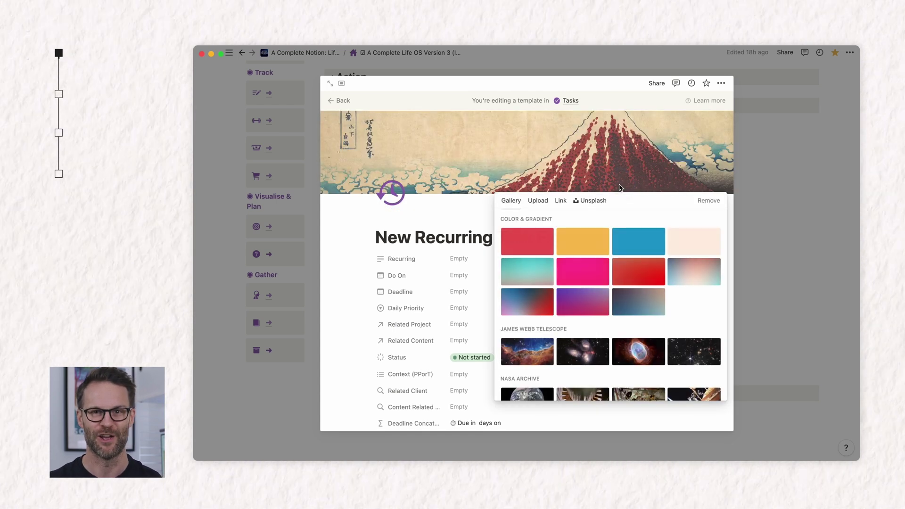
left_click(588, 203)
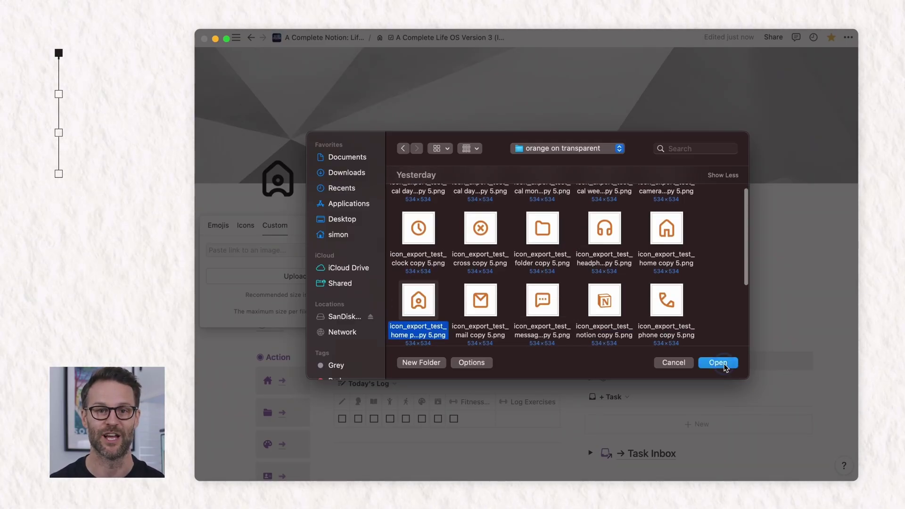
left_click(724, 367)
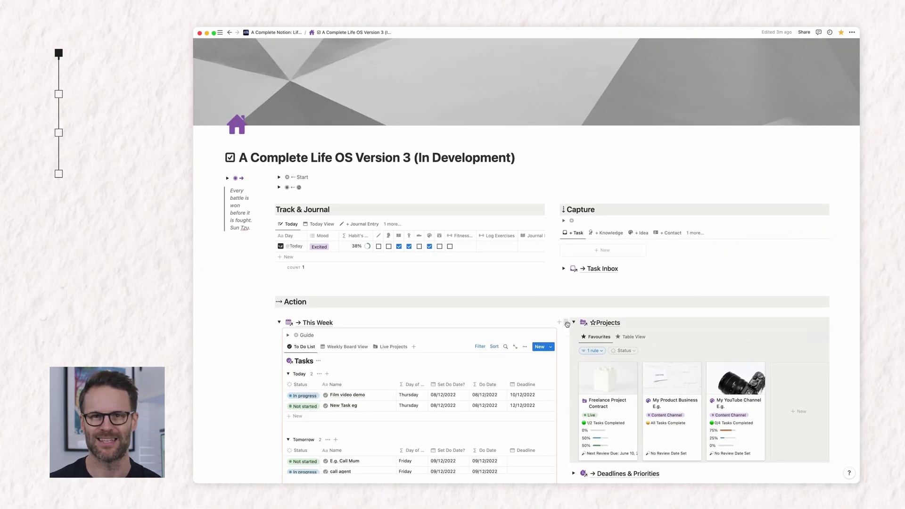
Open Freelance Project Contract in side peek and expand then collapse the Knowledge and Notes groups
left_click(623, 411)
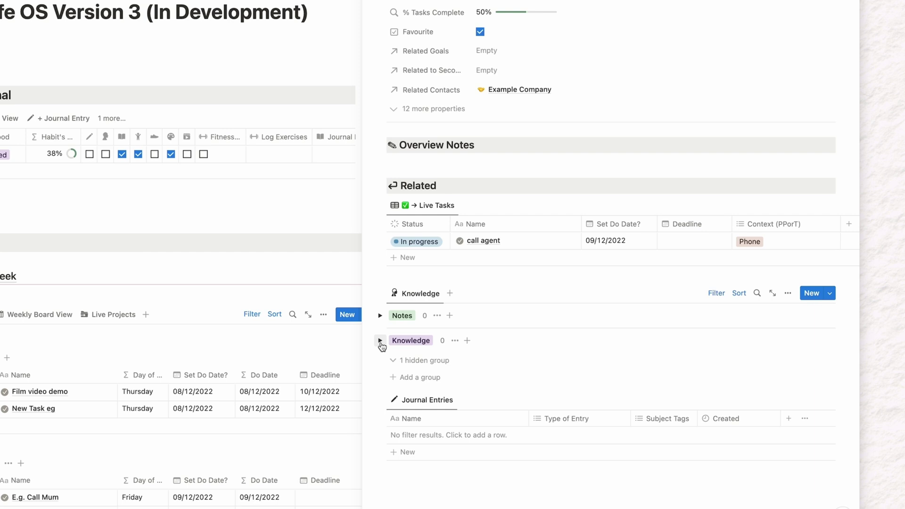
left_click(380, 292)
left_click(380, 291)
left_click(379, 265)
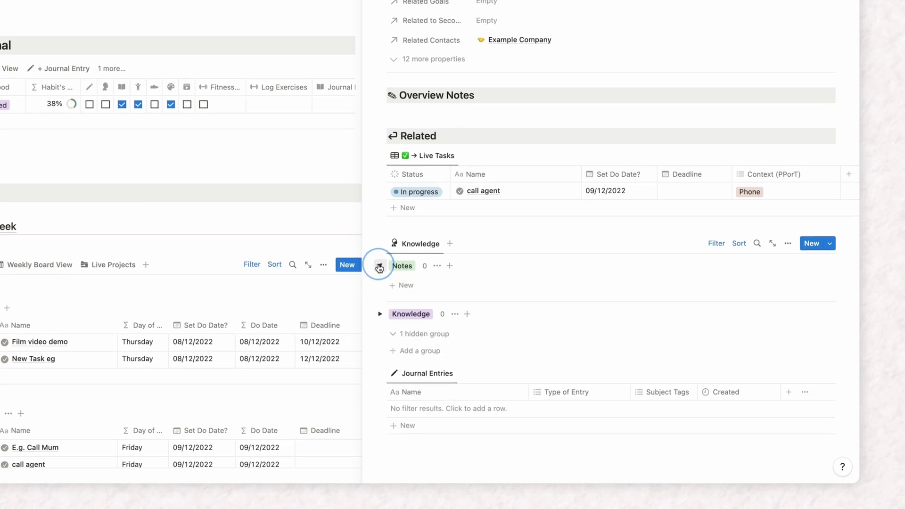
left_click(379, 266)
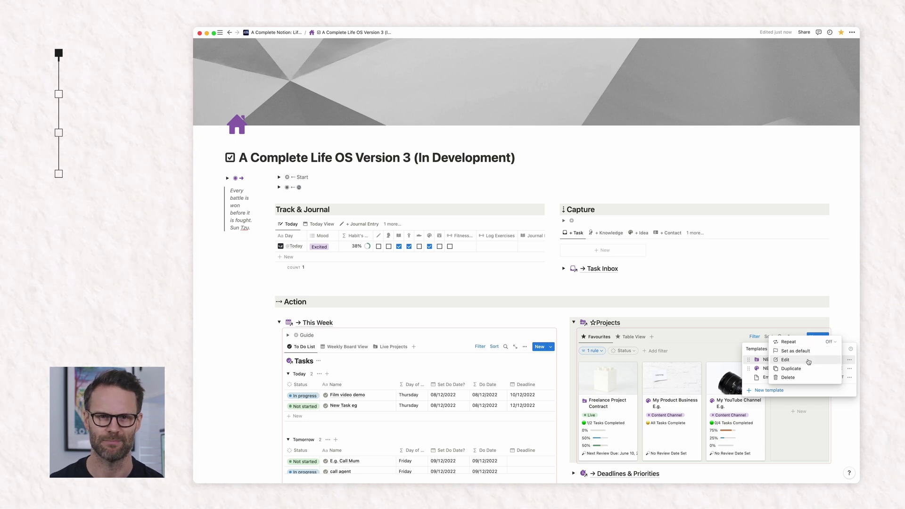
Review the NEW PROJECT TEMPLATE in the editor, then close it
left_click(808, 360)
scroll(618, 343, "down", 3)
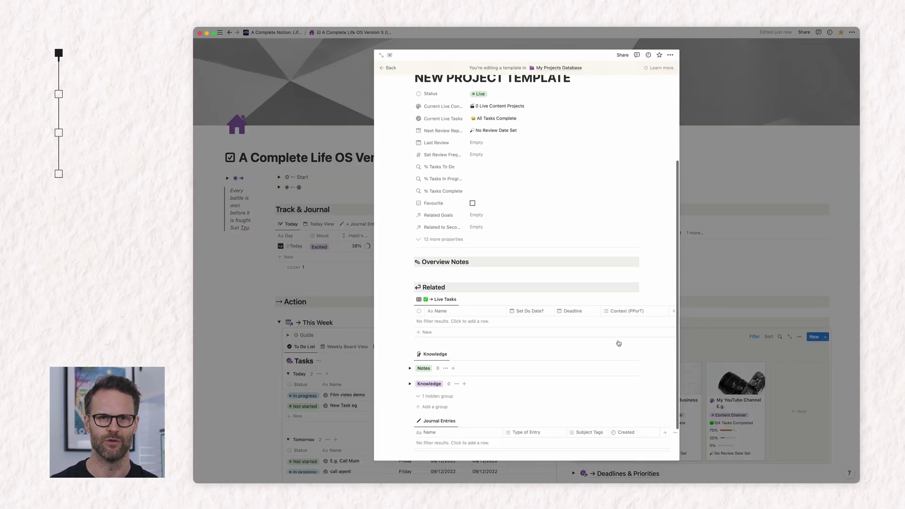
scroll(618, 343, "down", 2)
scroll(618, 343, "up", 5)
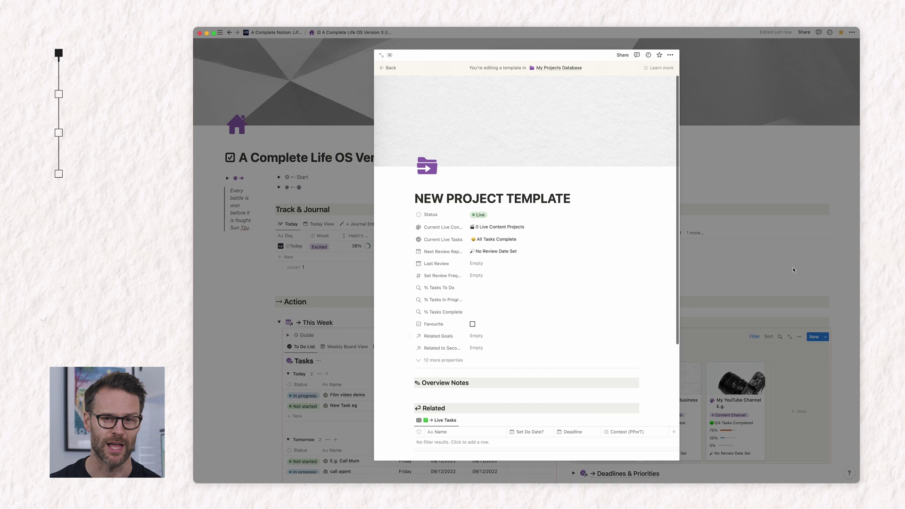
left_click(791, 252)
left_click(677, 400)
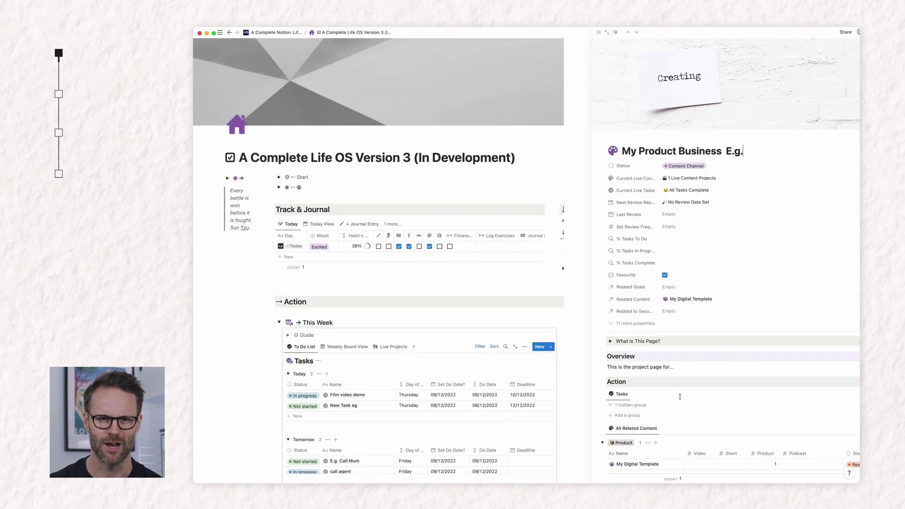
scroll(699, 378, "down", 3)
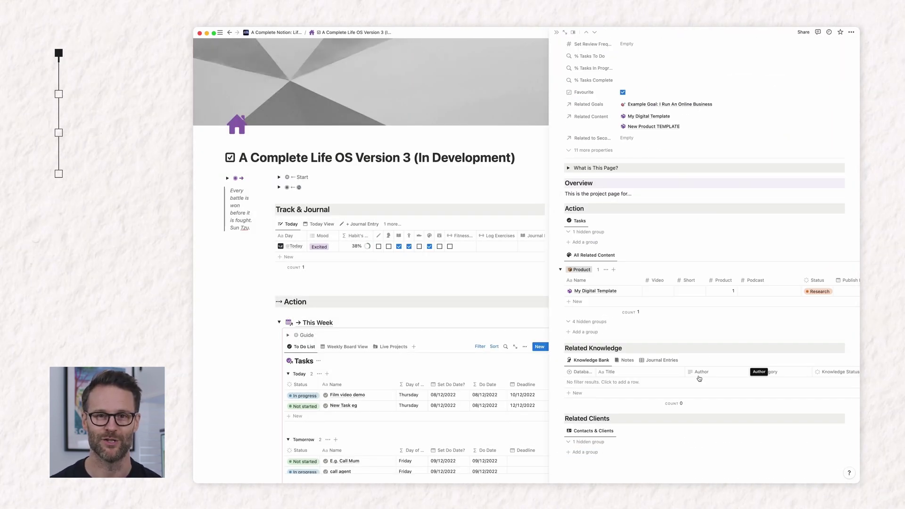
scroll(698, 378, "up", 4)
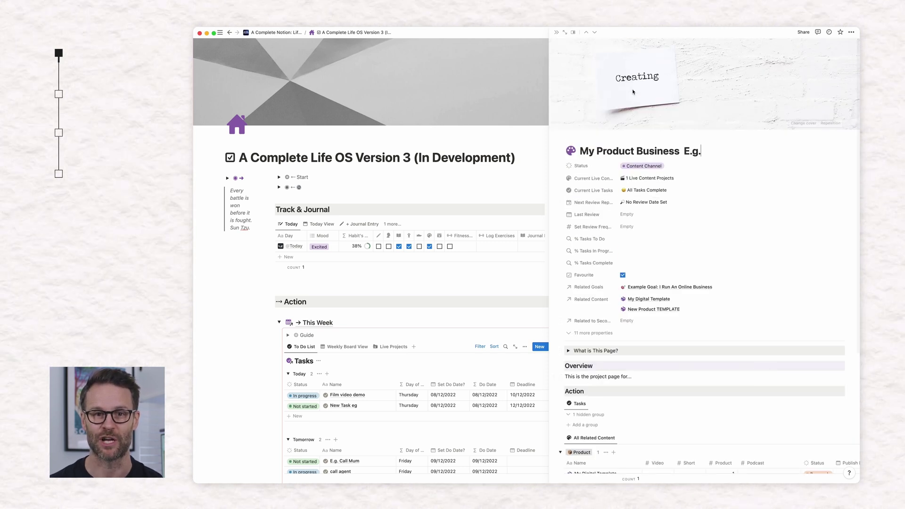
left_click(535, 185)
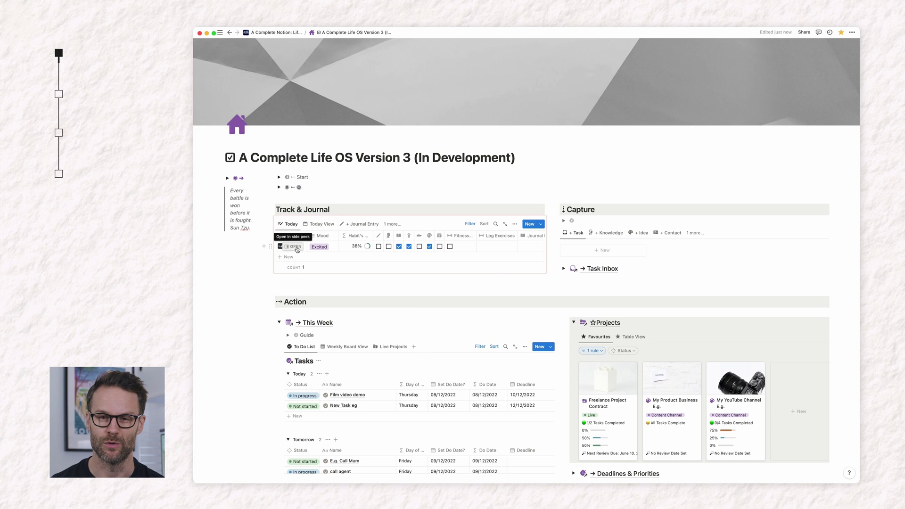
left_click(296, 247)
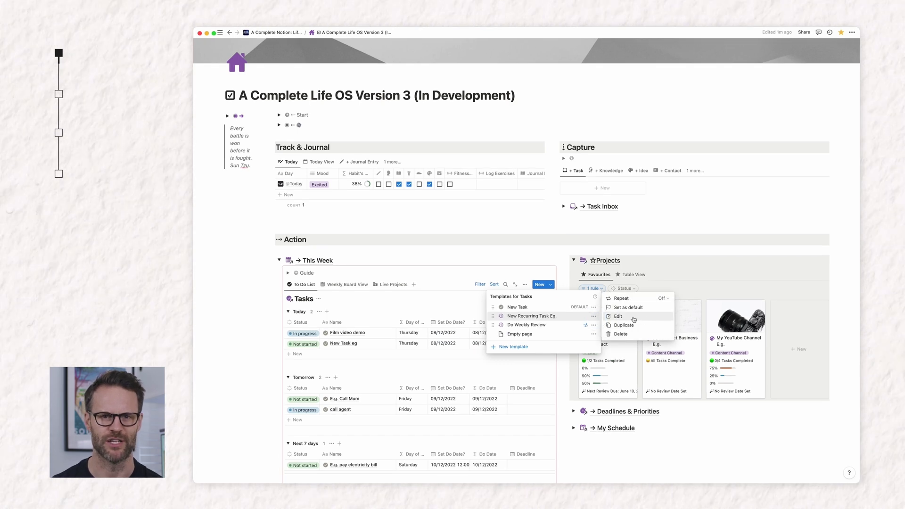
Link New Recurring Task Eg. to the My Product Business E.g. project and make it repeat every week
left_click(633, 319)
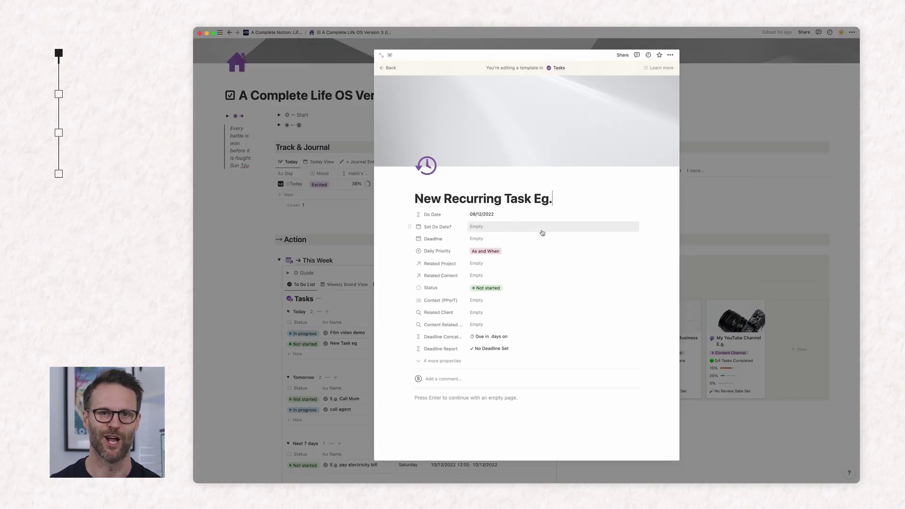
left_click(476, 264)
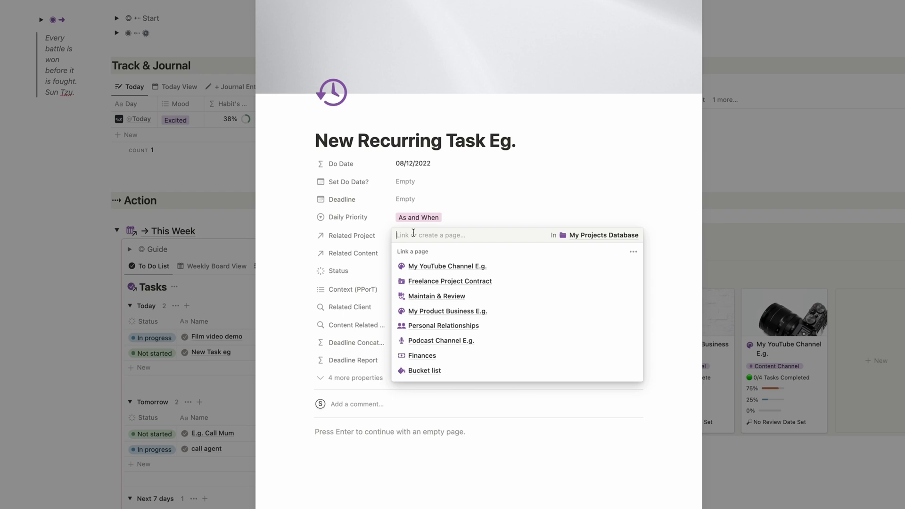
left_click(450, 310)
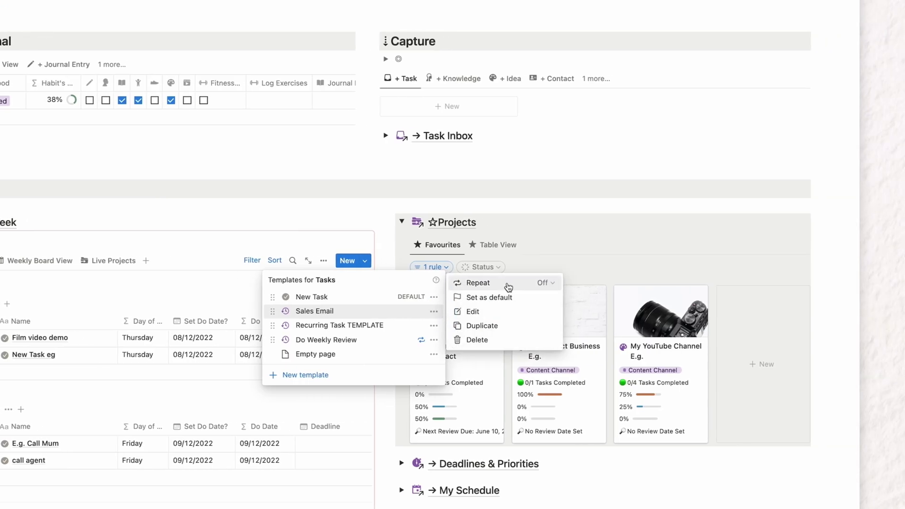
left_click(542, 282)
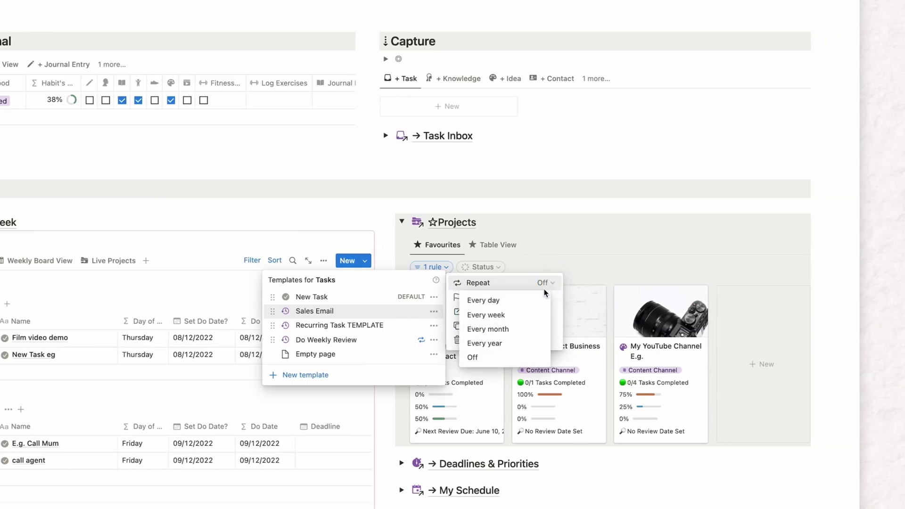
left_click(510, 316)
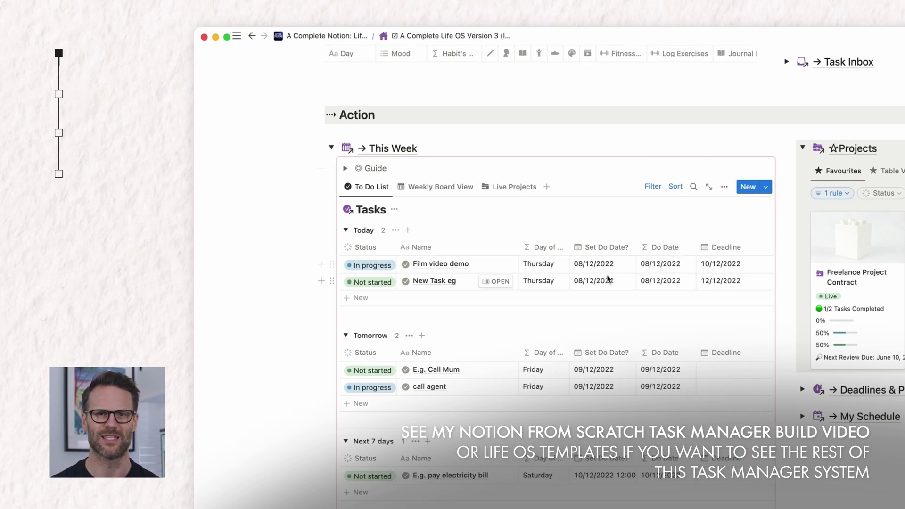
left_click(593, 264)
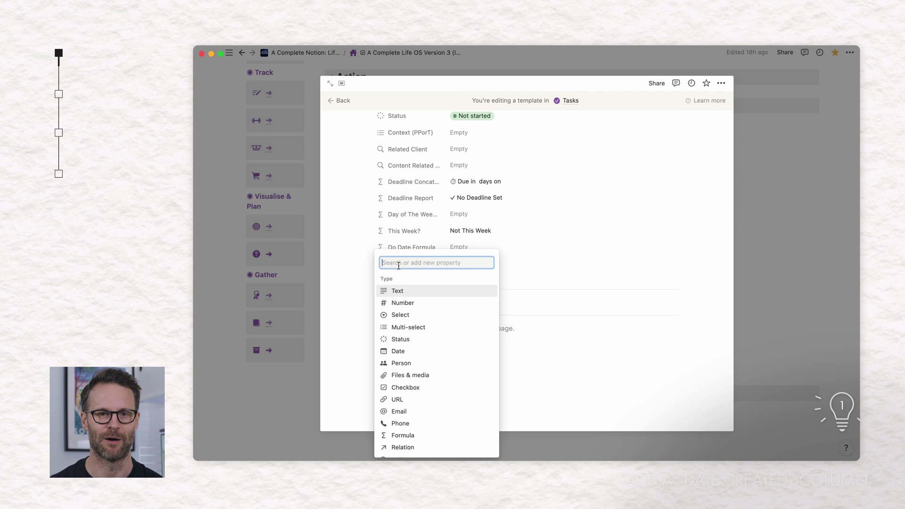
Add a Created time property to the task template
scroll(427, 394, "down", 3)
left_click(412, 414)
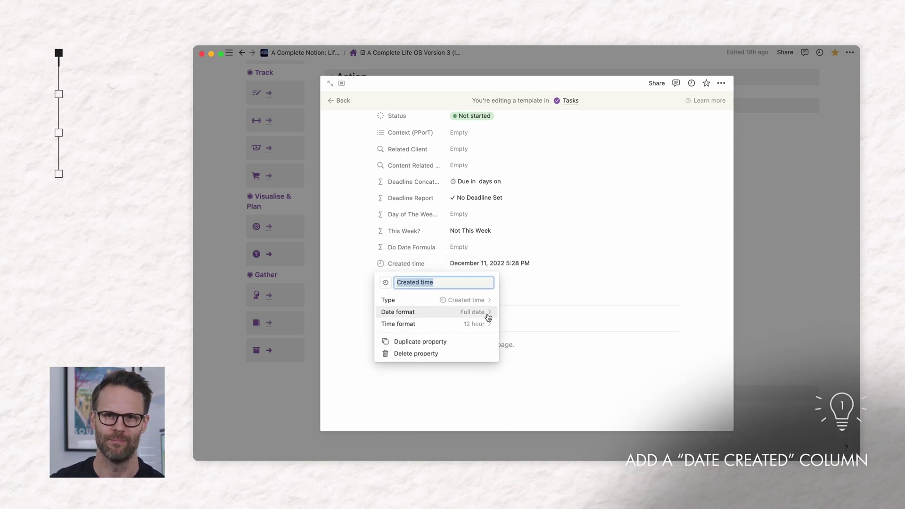
left_click(586, 284)
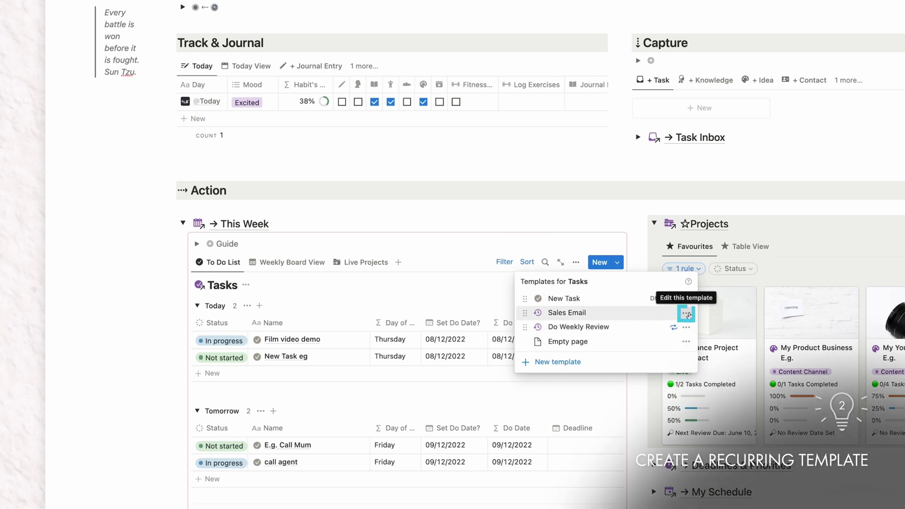
Duplicate the Sales Email template and retitle the copy 'Recurring Task Template'
left_click(686, 313)
left_click(782, 325)
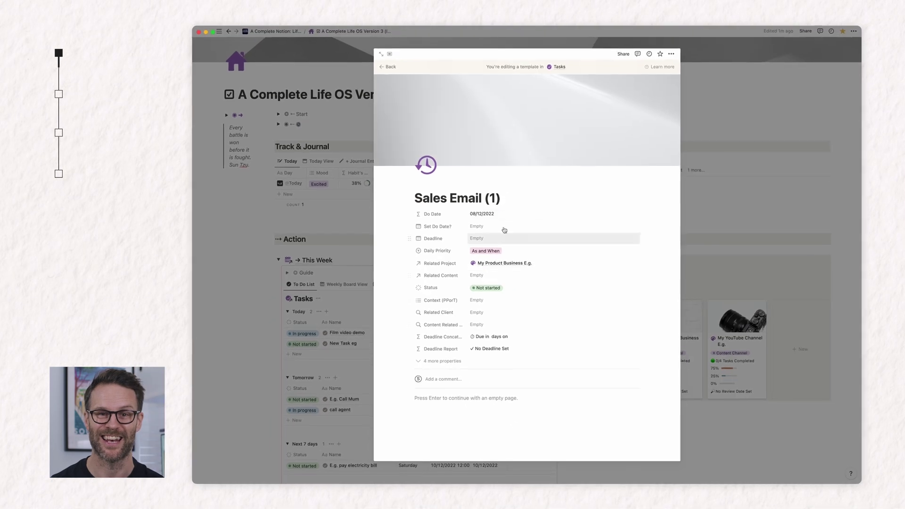
triple_click(490, 199)
type("Rec")
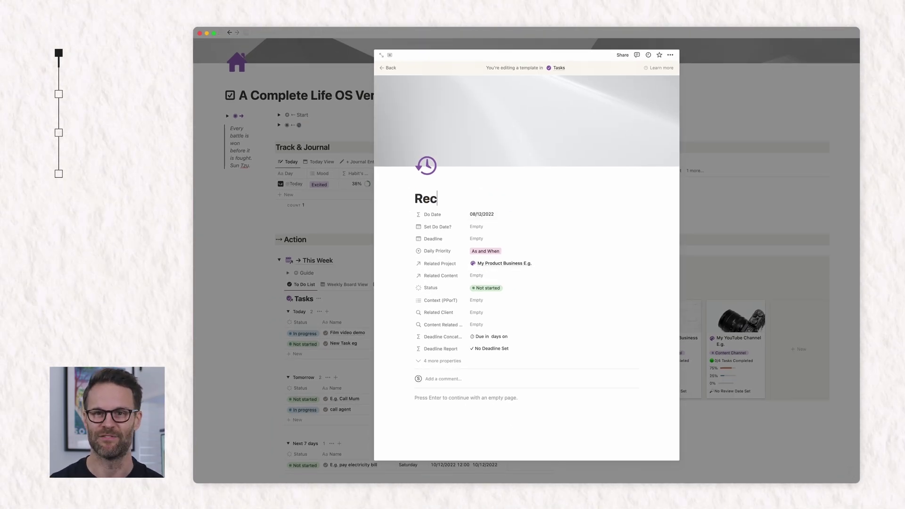
type("urring Task Template")
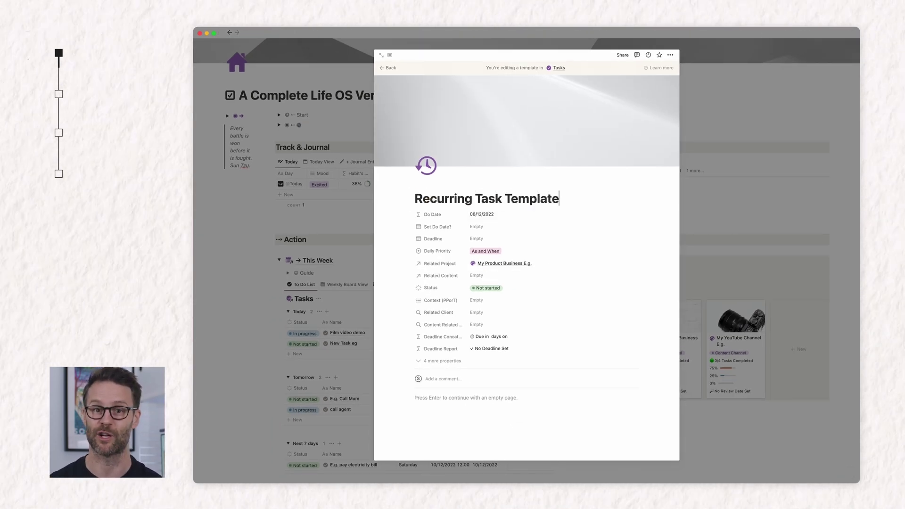
double_click(528, 198)
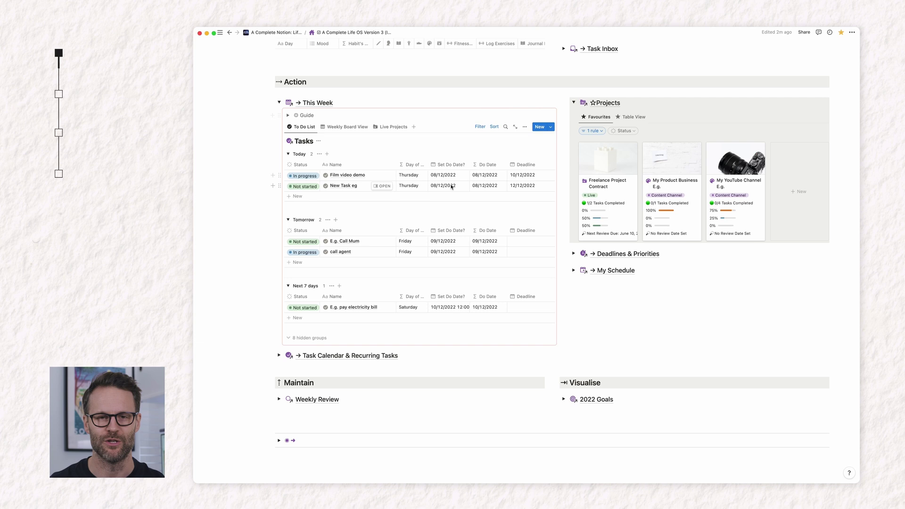
Open the Set Do Date?, Deadline and Do Date column header menus to rename the date properties
left_click(442, 175)
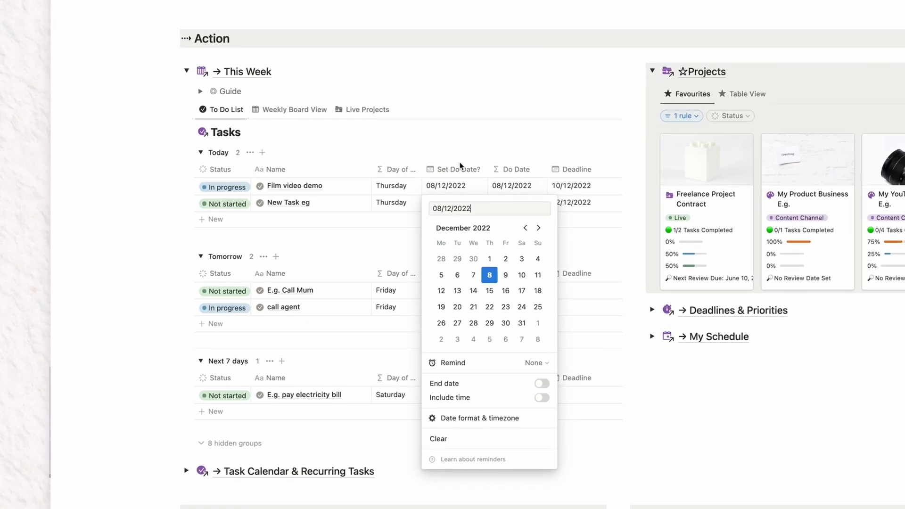
left_click(457, 169)
left_click(459, 170)
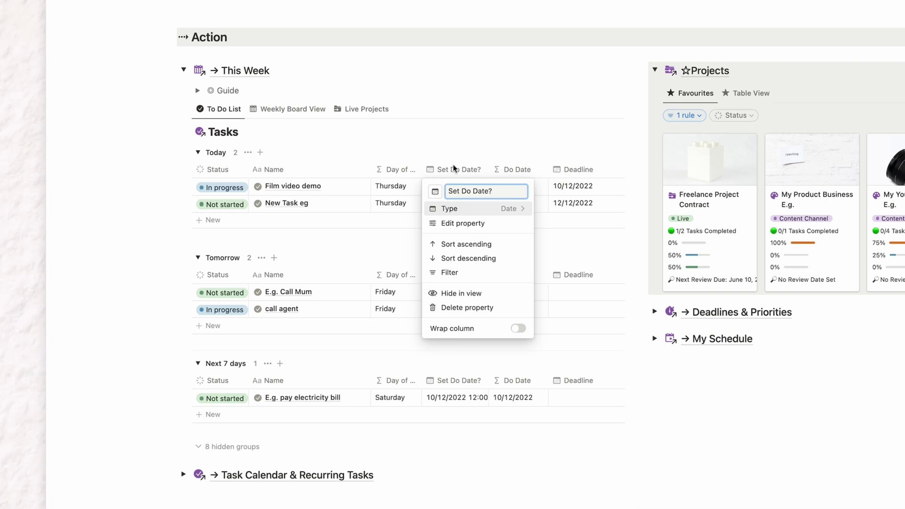
left_click(466, 135)
left_click(571, 171)
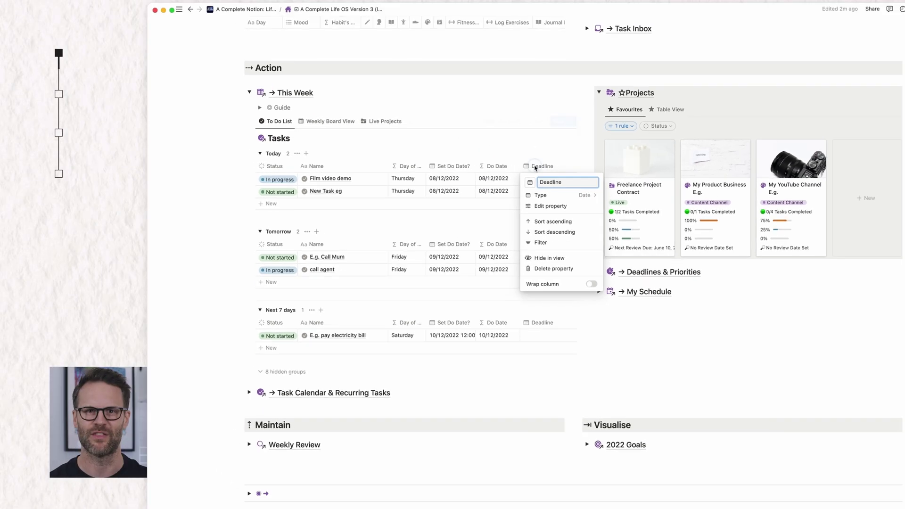
left_click(535, 168)
left_click(507, 168)
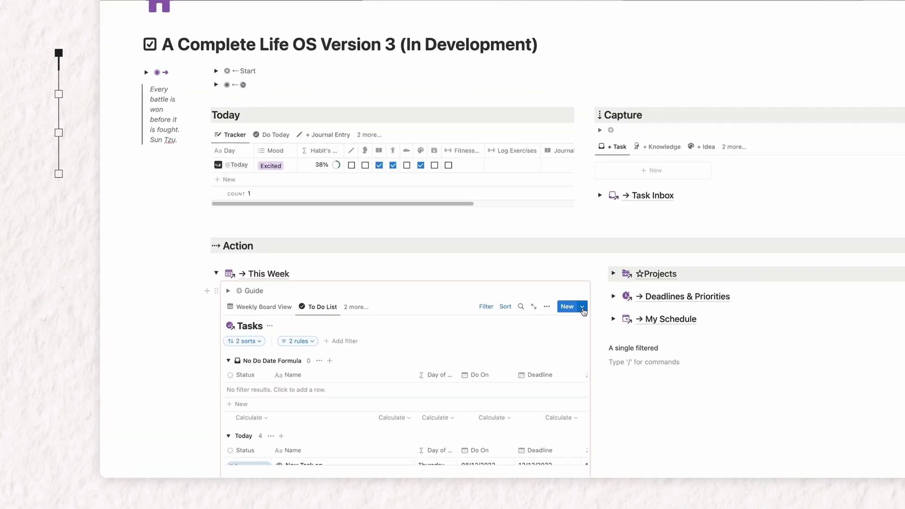
Open the Sales Email task template for editing, leaving its Do On date unset
left_click(547, 346)
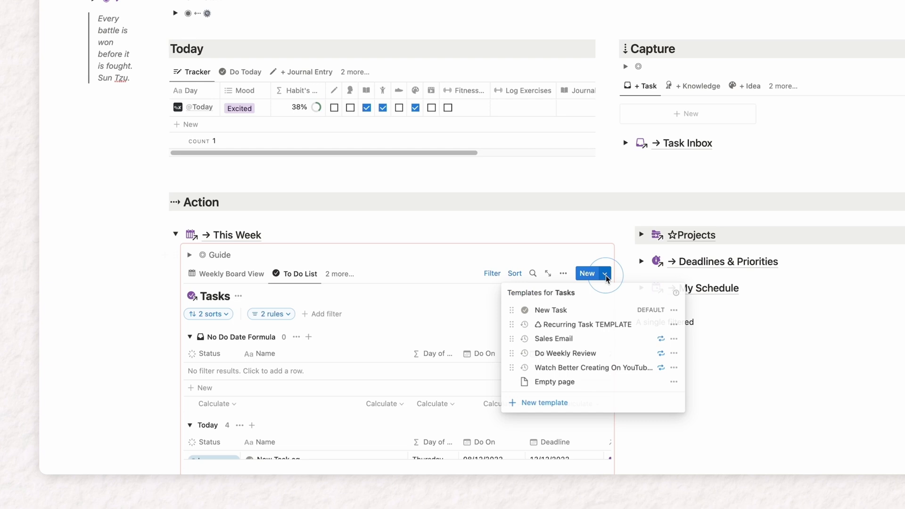
left_click(675, 339)
left_click(714, 339)
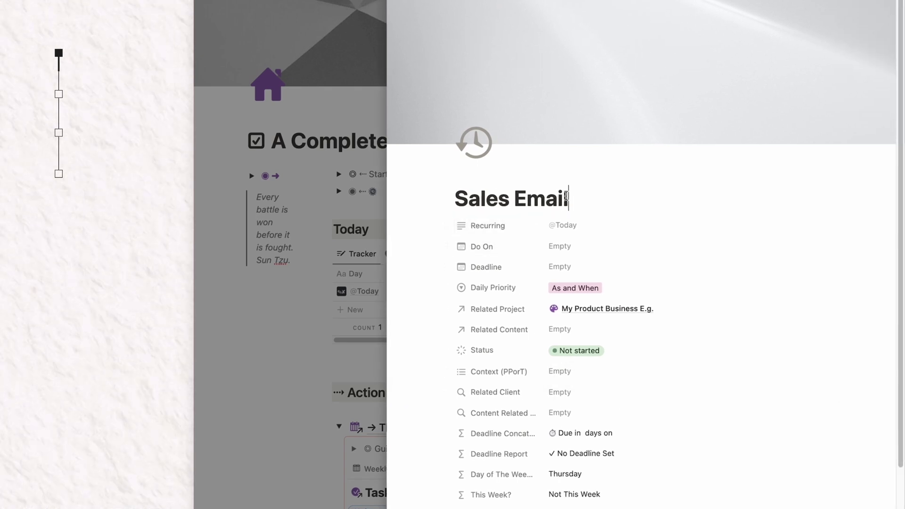
left_click(568, 250)
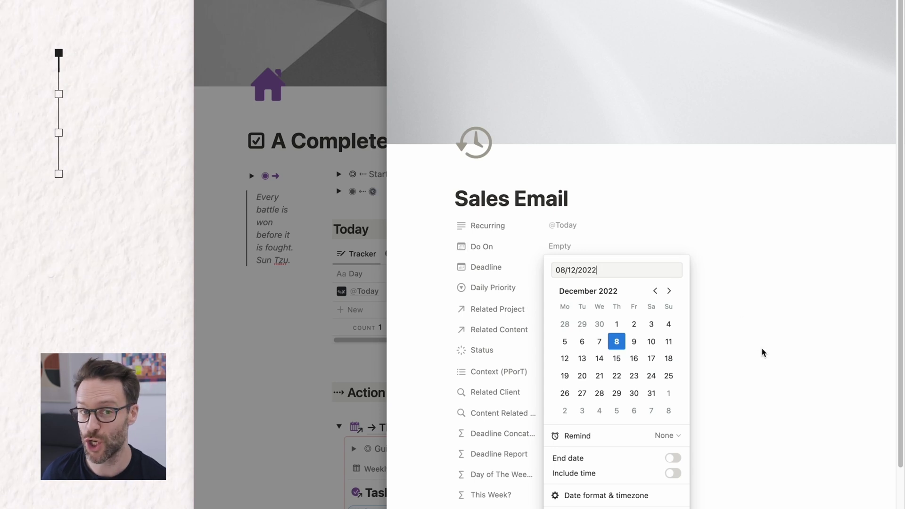
left_click(788, 335)
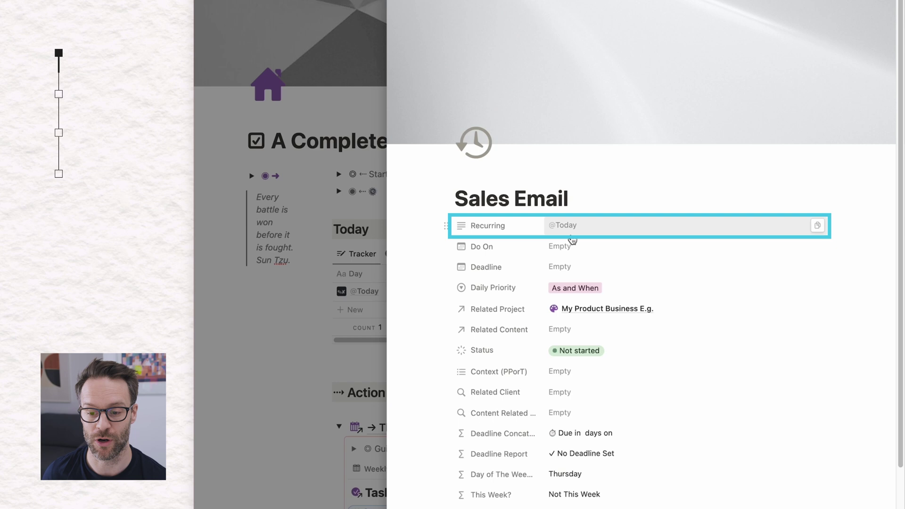
left_click(604, 230)
double_click(603, 227)
key("BackSpace")
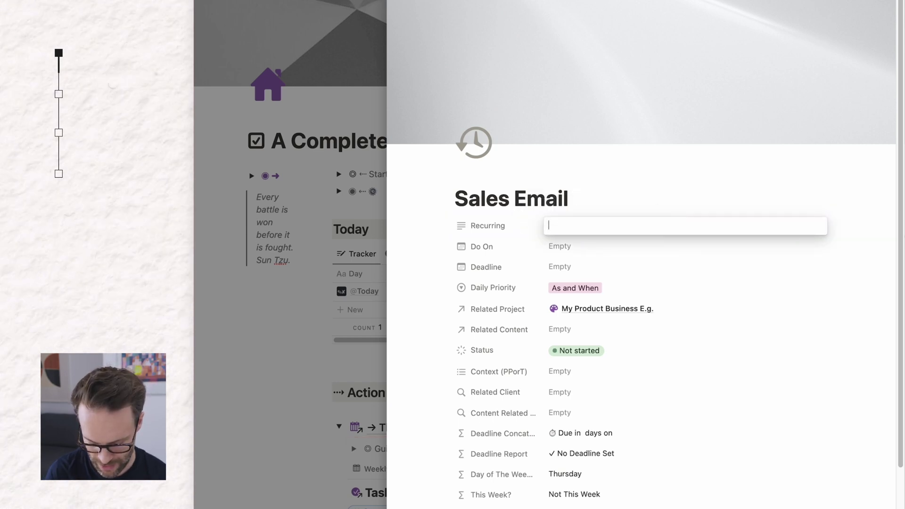
type("@today")
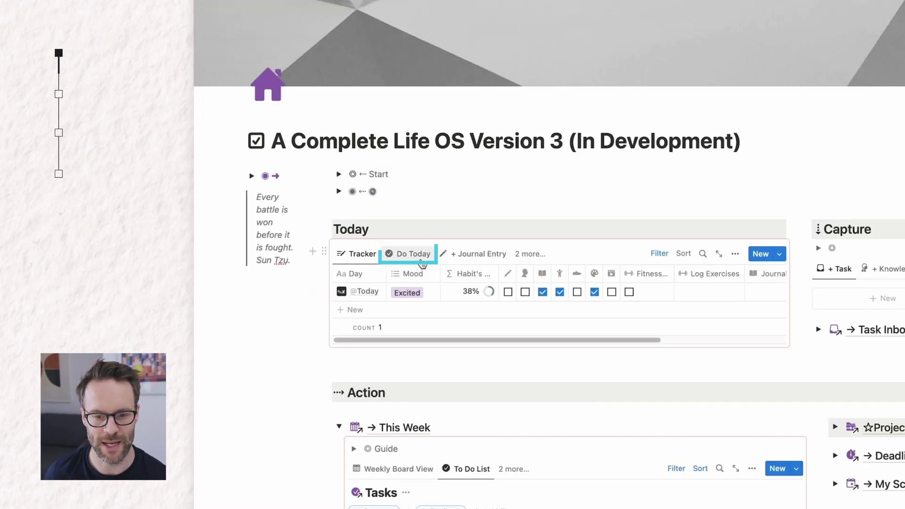
Switch to the Do Today view, review its two filter rules, then tick and untick Watch Better Creating Video
left_click(413, 255)
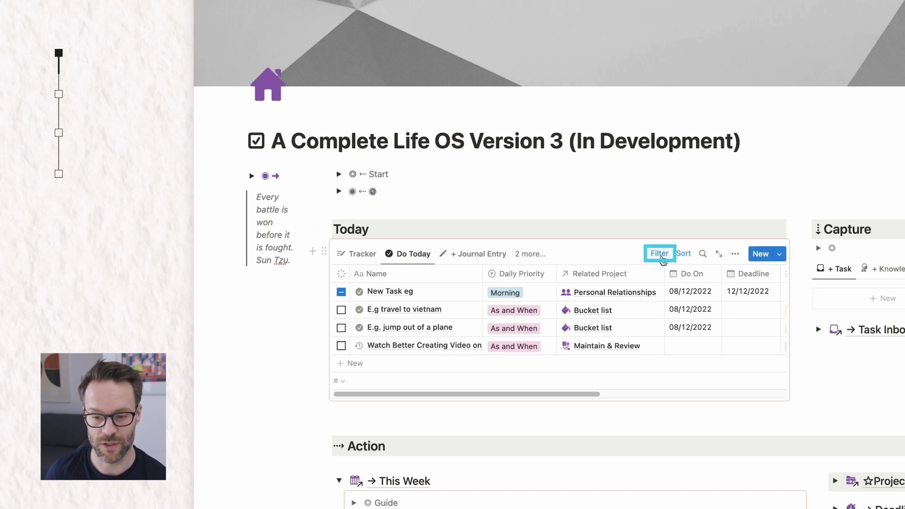
left_click(660, 253)
left_click(410, 282)
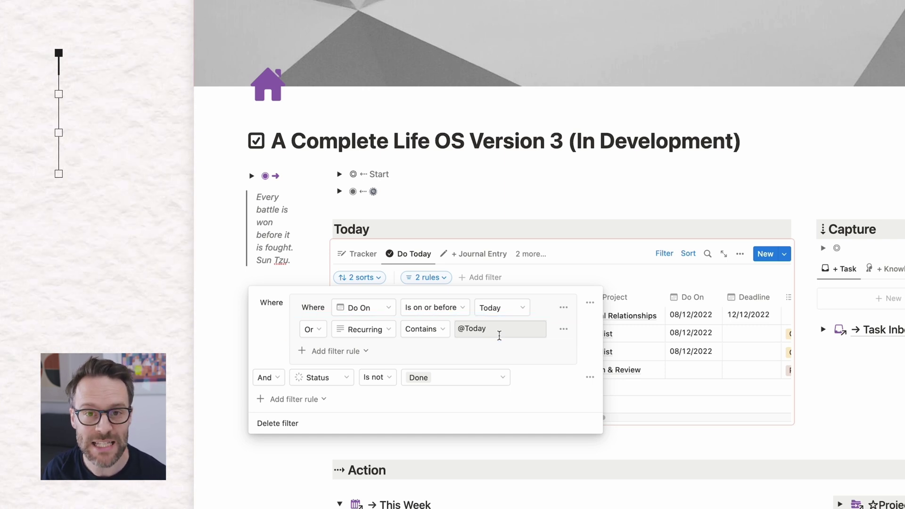
left_click(588, 262)
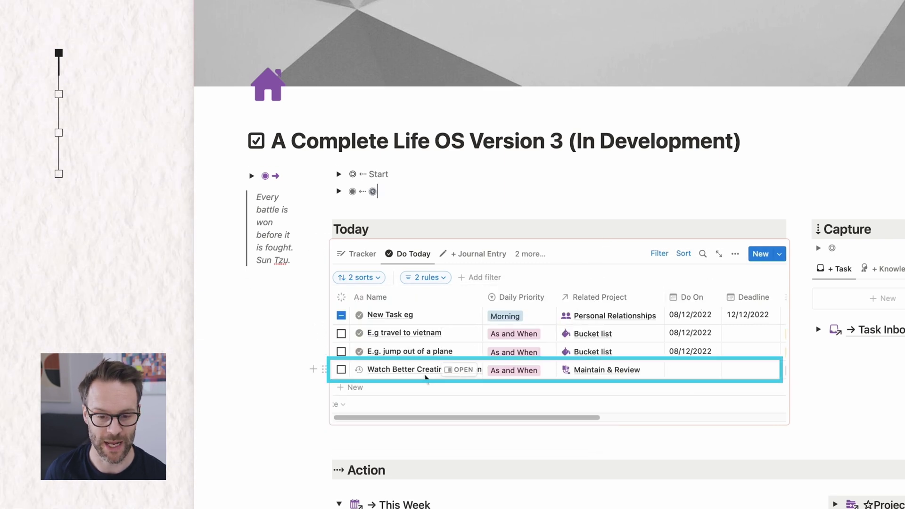
left_click(341, 369)
key("ctrl+z")
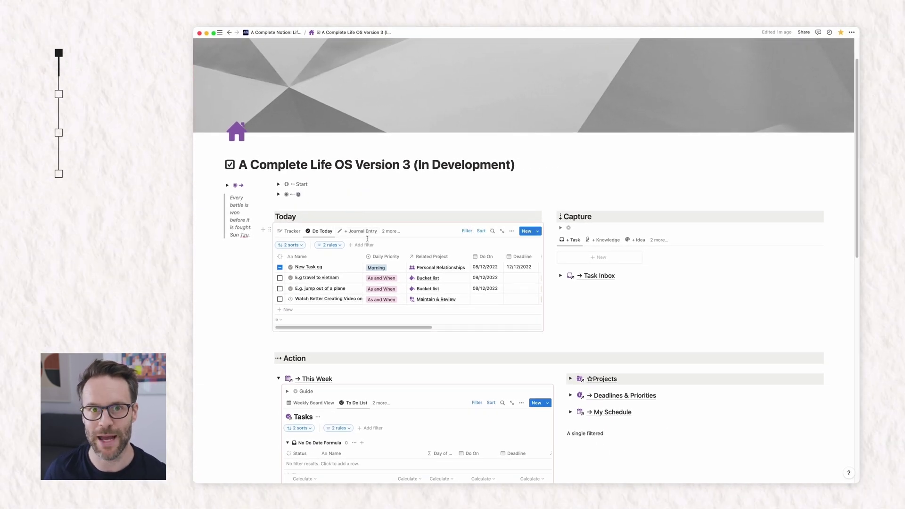
Rewrite the Do Date Formula to use Do On, falling back to Created time when empty
scroll(366, 238, "down", 5)
scroll(367, 238, "down", 2)
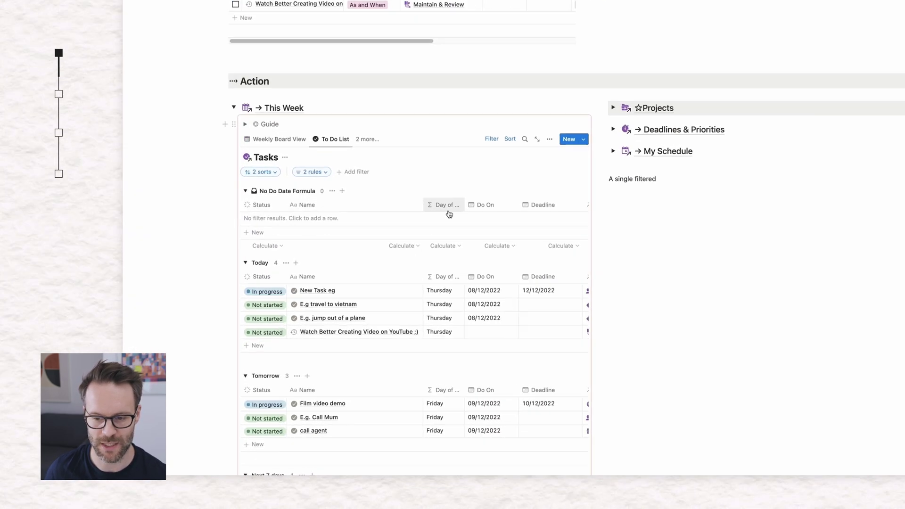
scroll(455, 213, "right", 5)
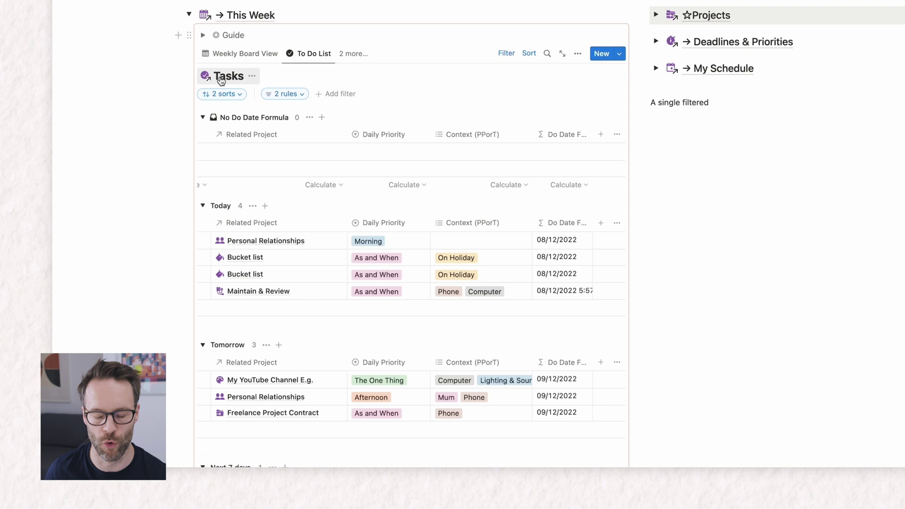
left_click(572, 238)
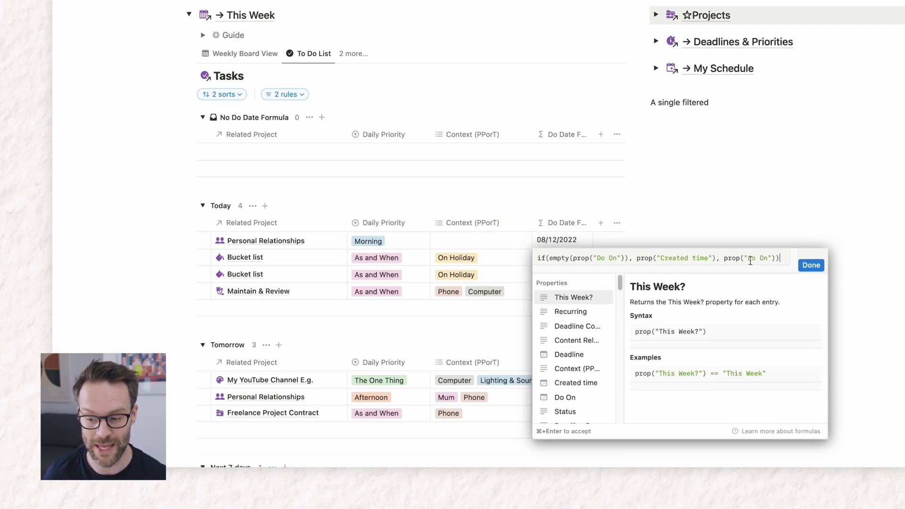
left_click(809, 265)
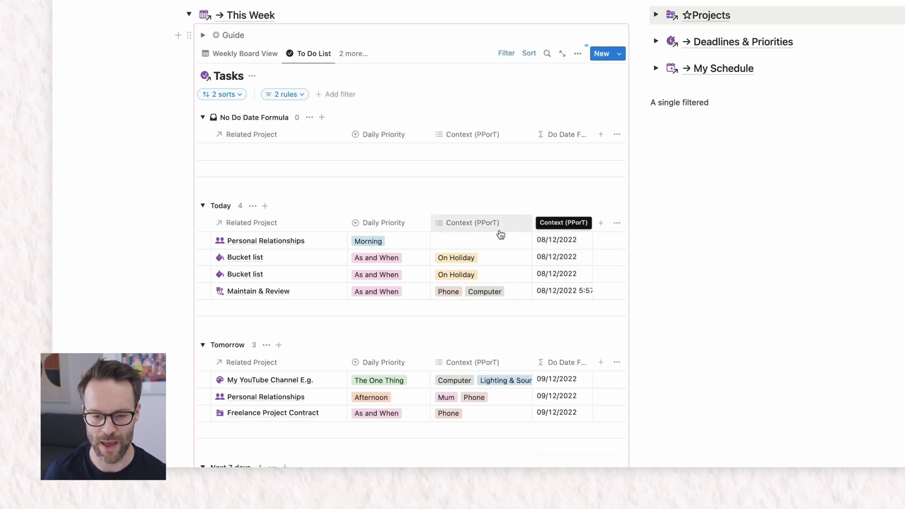
scroll(343, 187, "left", 10)
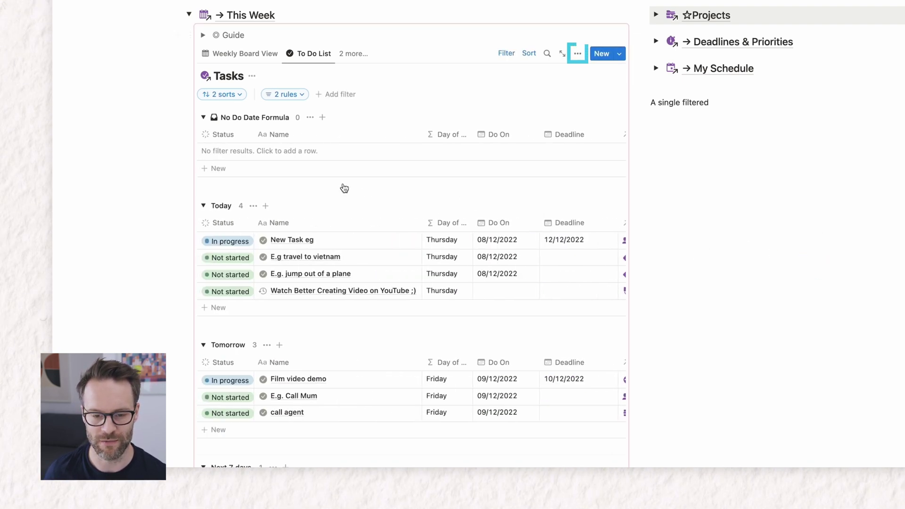
Group the tasks by Do Date Formula and hide the No Do Date Formula group
left_click(575, 55)
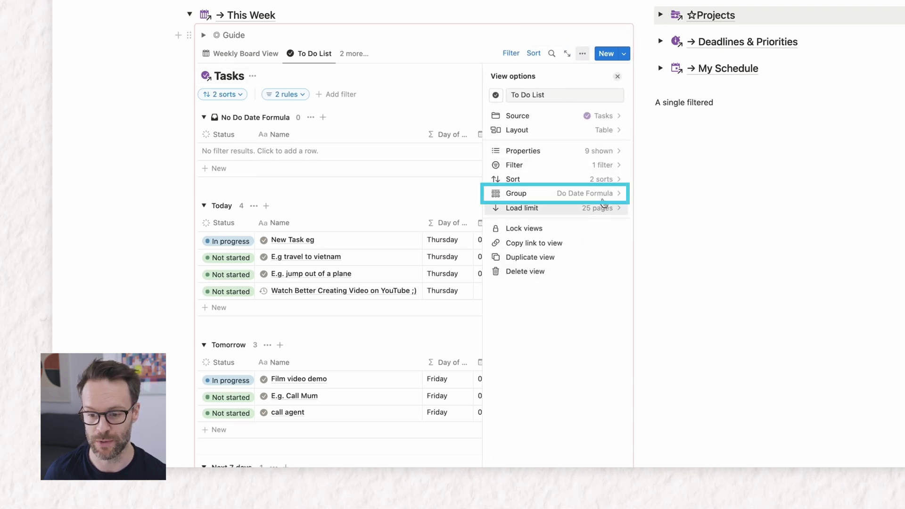
left_click(602, 194)
left_click(587, 96)
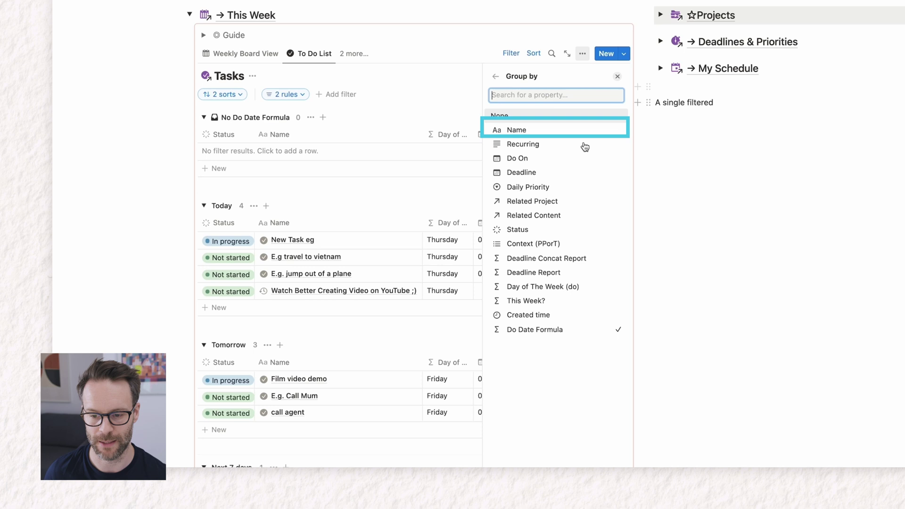
left_click(530, 156)
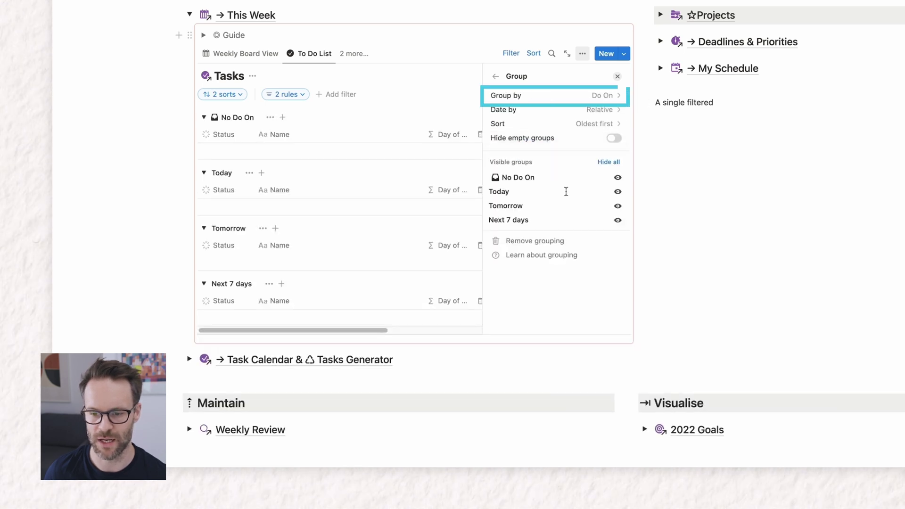
left_click(605, 95)
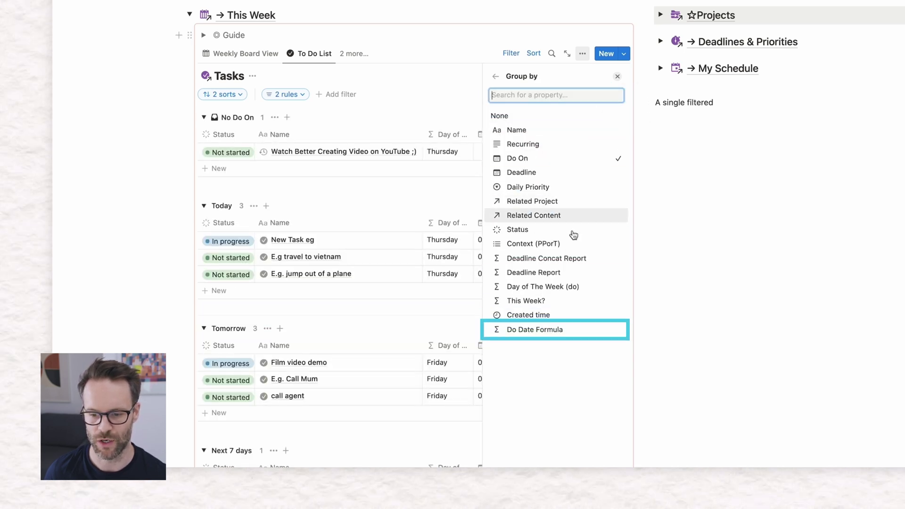
left_click(558, 329)
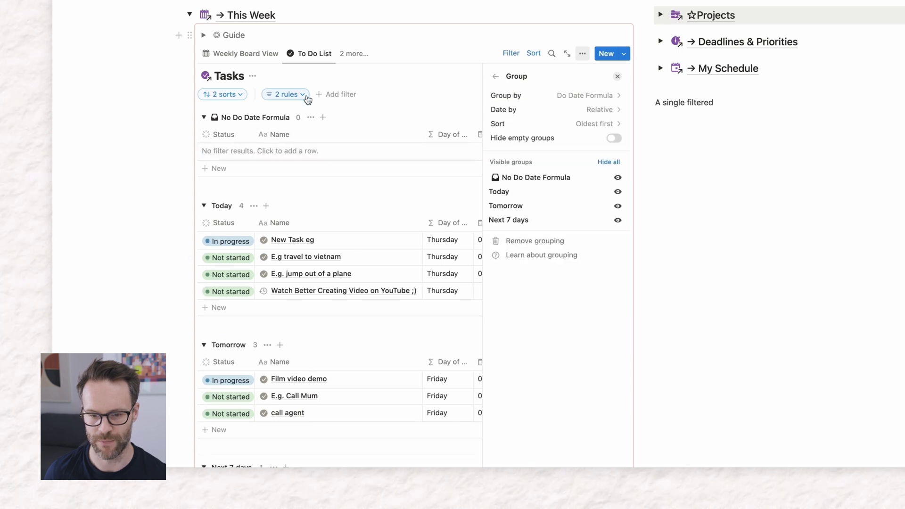
left_click(311, 118)
left_click(294, 135)
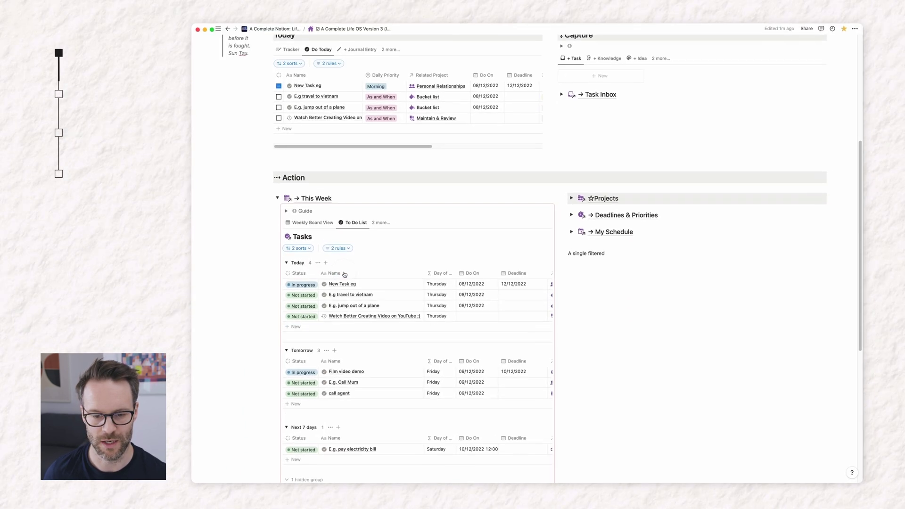
scroll(373, 300, "down", 5)
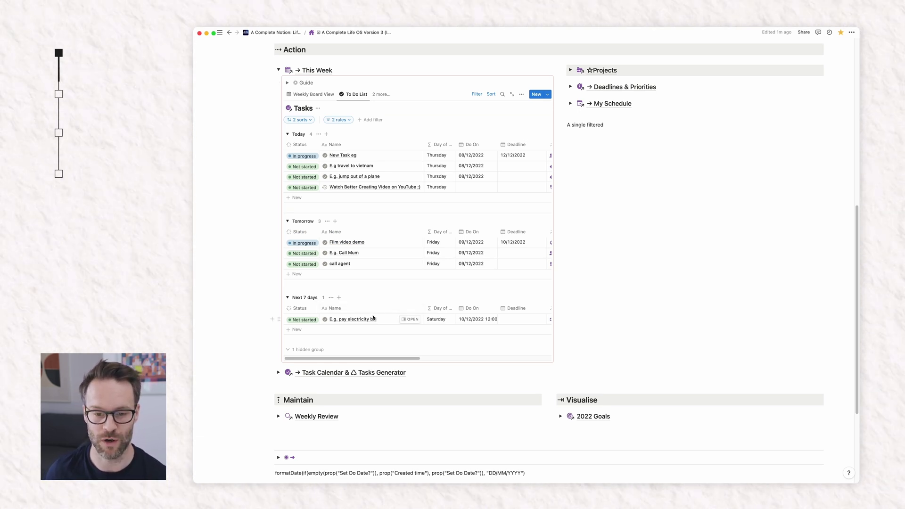
scroll(373, 318, "up", 1)
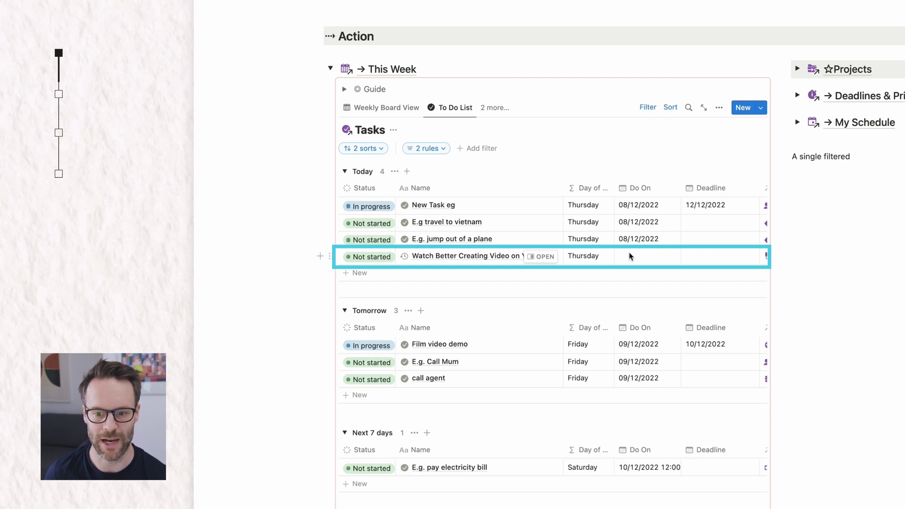
Set the YouTube video task's Do On date to 9 December 2022
left_click(640, 261)
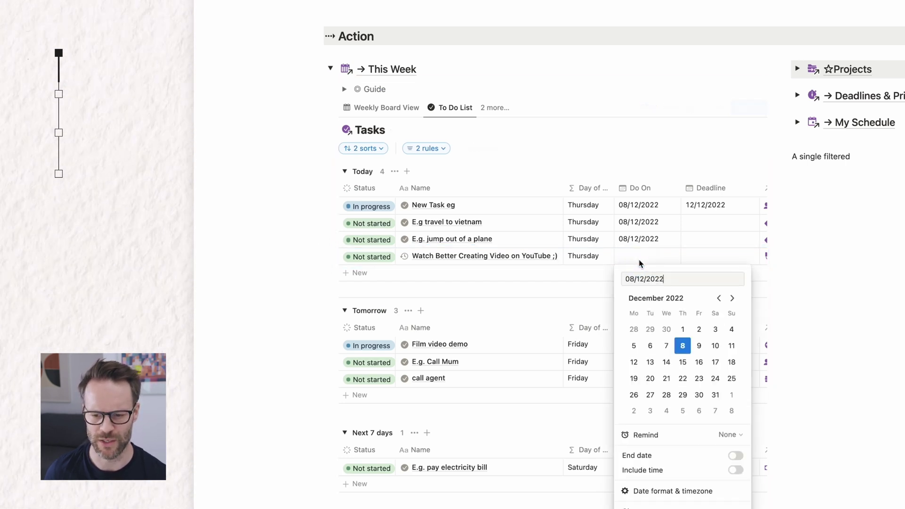
left_click(699, 346)
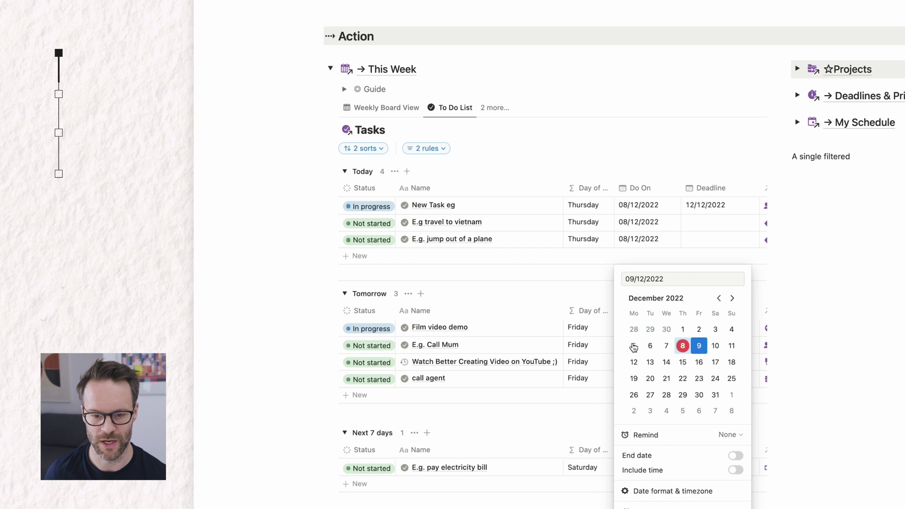
left_click(517, 406)
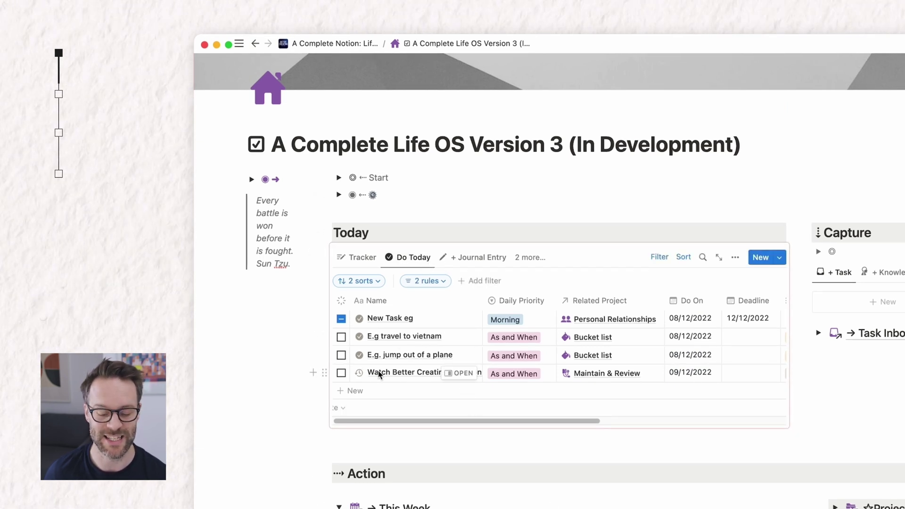
scroll(378, 375, "down", 8)
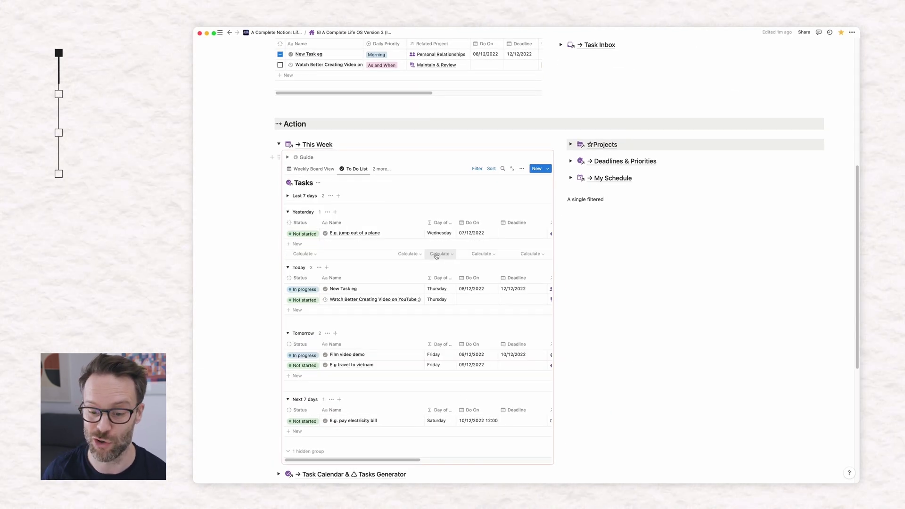
Add a test Formula property to the Tasks table and delete it again
scroll(436, 255, "right", 5)
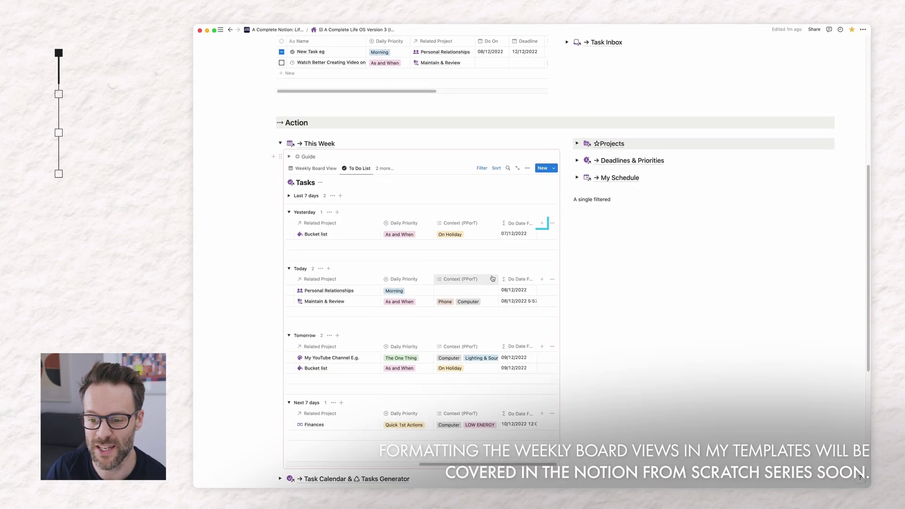
left_click(766, 243)
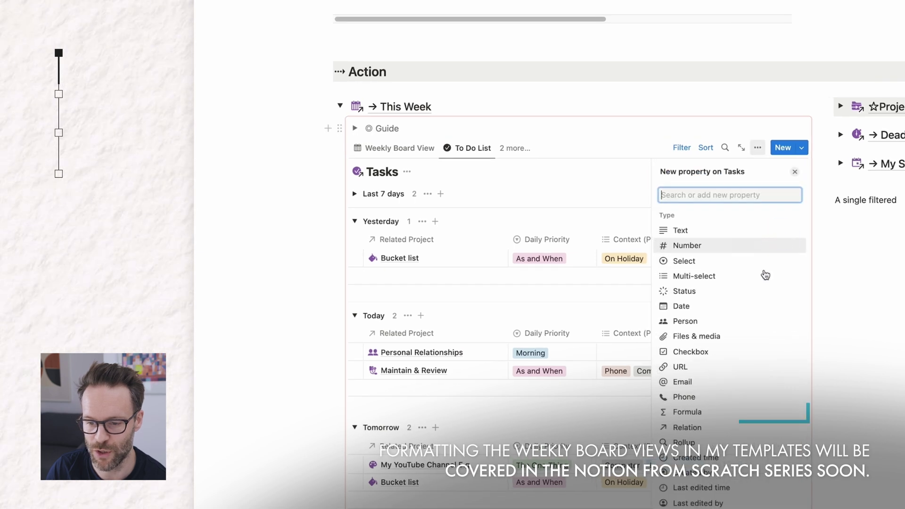
left_click(724, 417)
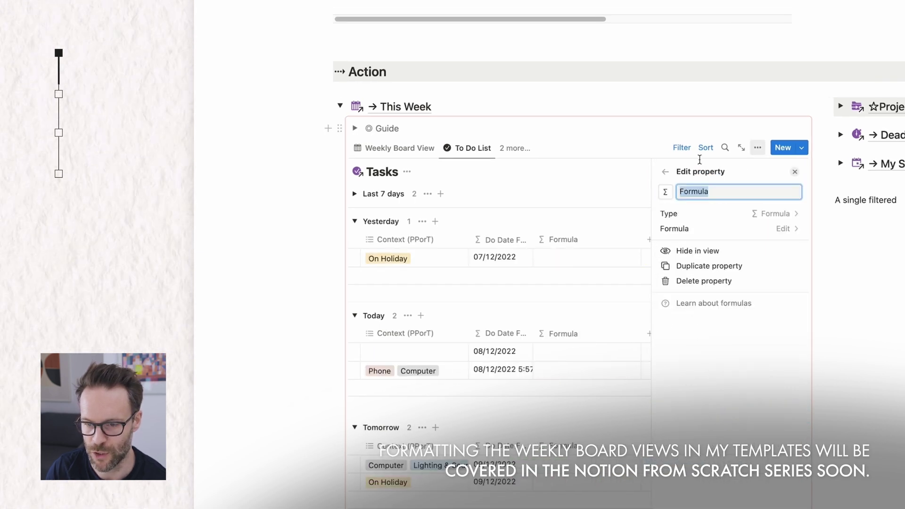
left_click(696, 283)
left_click(768, 304)
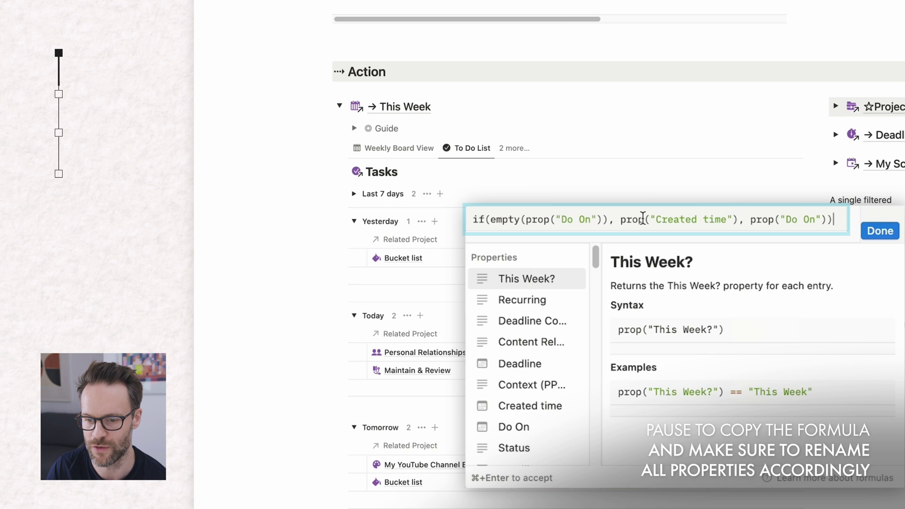
Close the Do Date Formula editor with Cmd+Enter
key("super+Return")
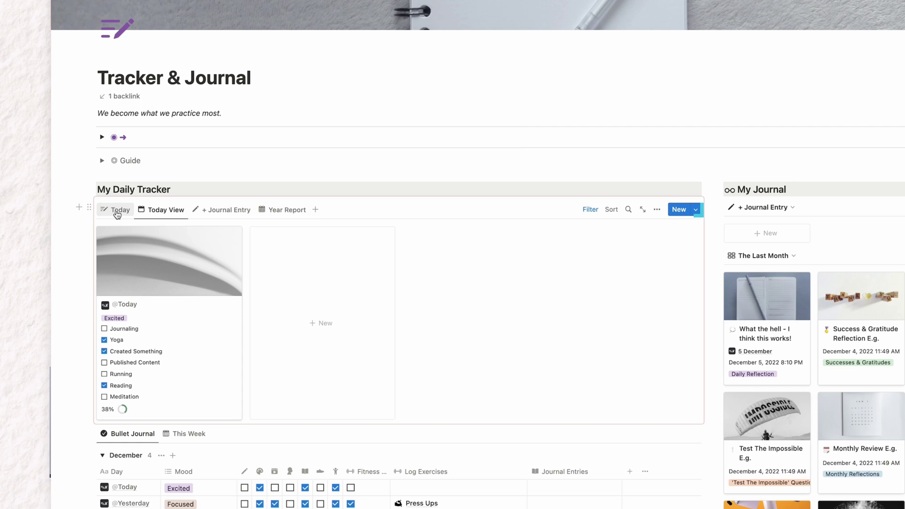
left_click(236, 256)
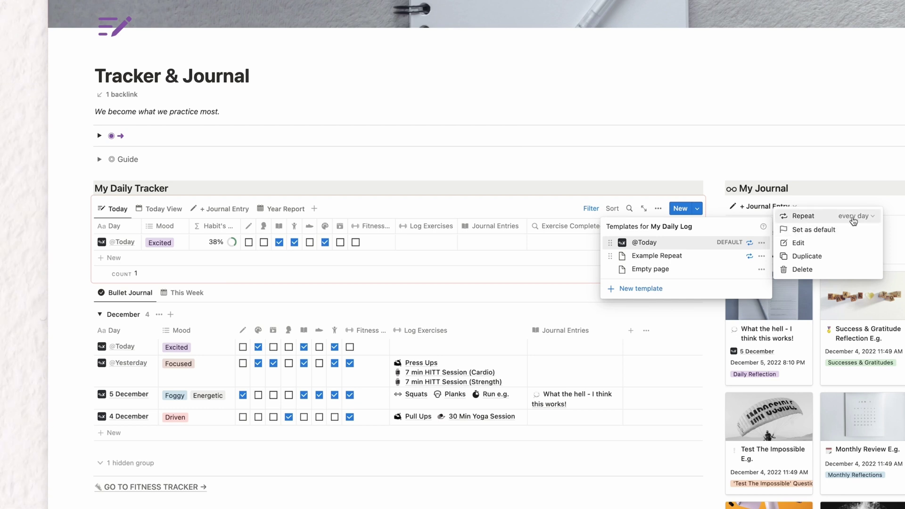
left_click(853, 217)
key("Escape")
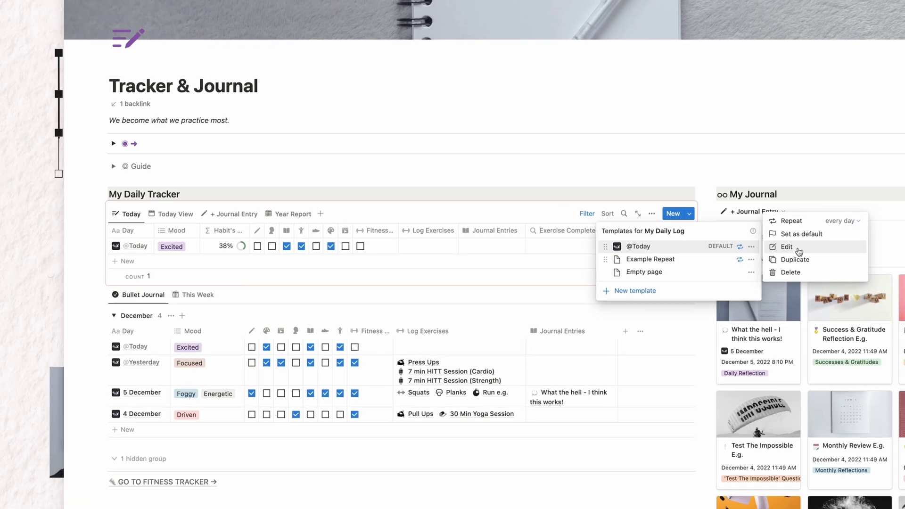
left_click(828, 242)
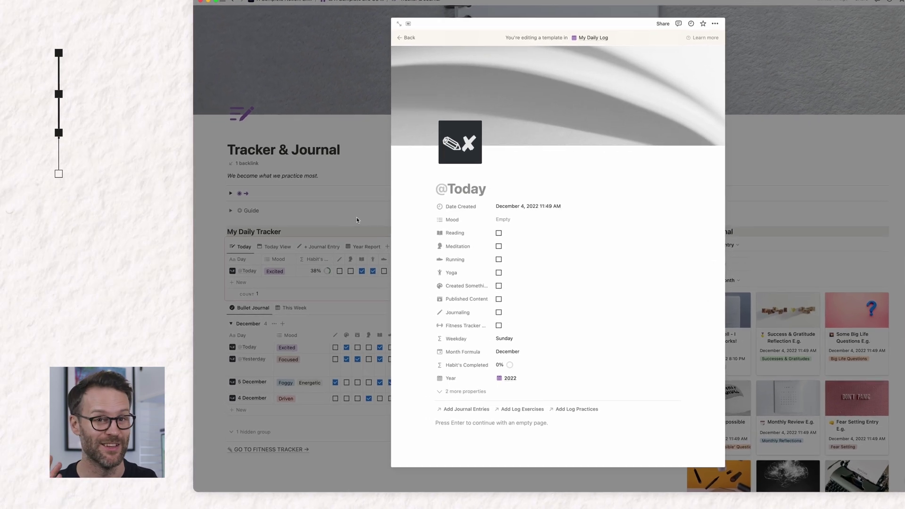
left_click(370, 243)
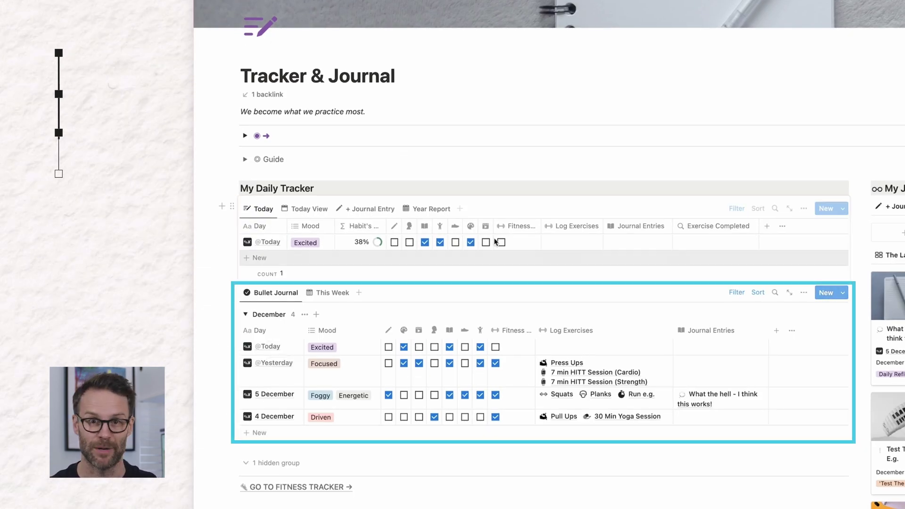
left_click(838, 215)
left_click(669, 272)
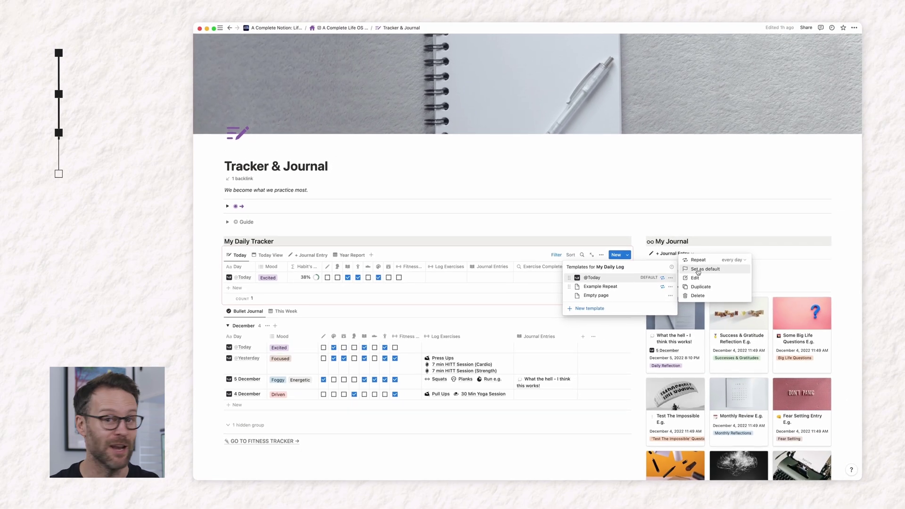
left_click(699, 282)
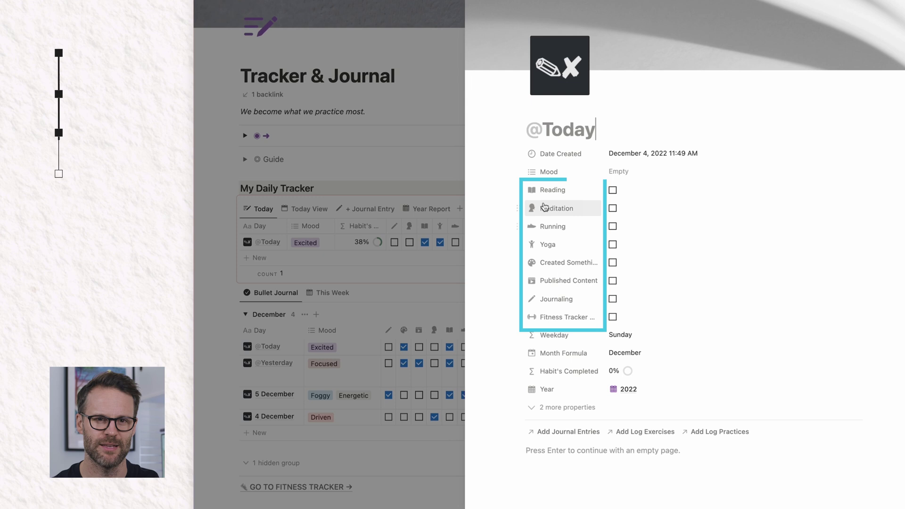
left_click(533, 193)
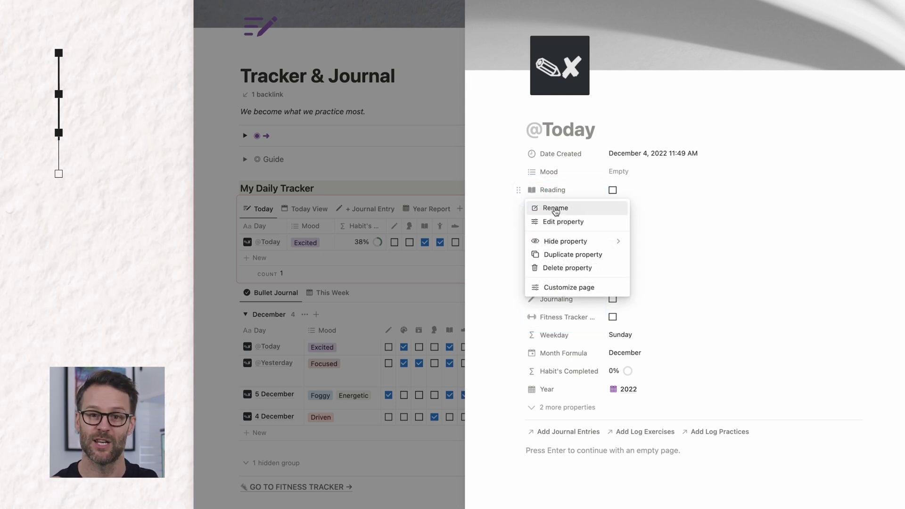
left_click(555, 208)
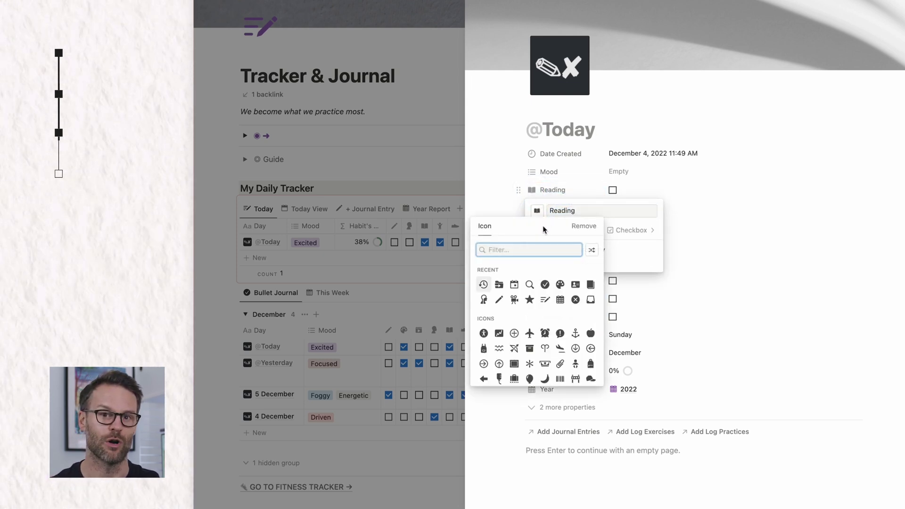
left_click(507, 196)
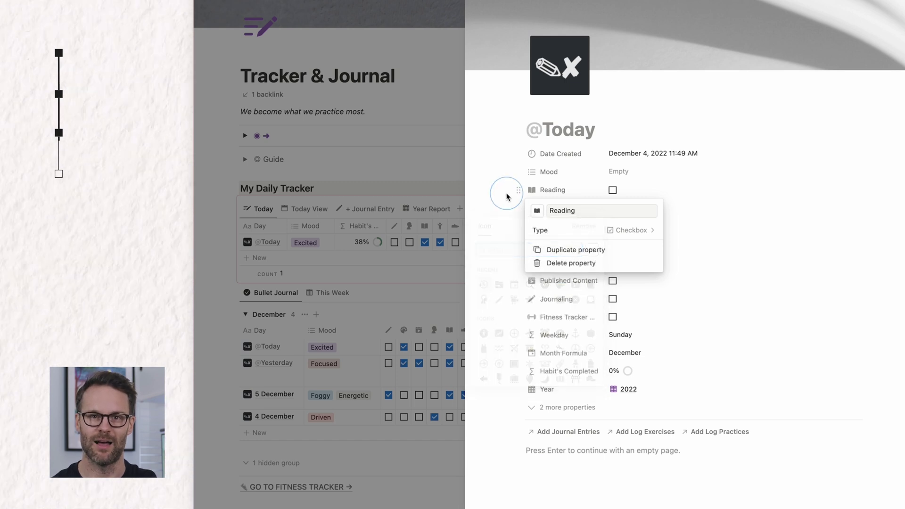
left_click(751, 196)
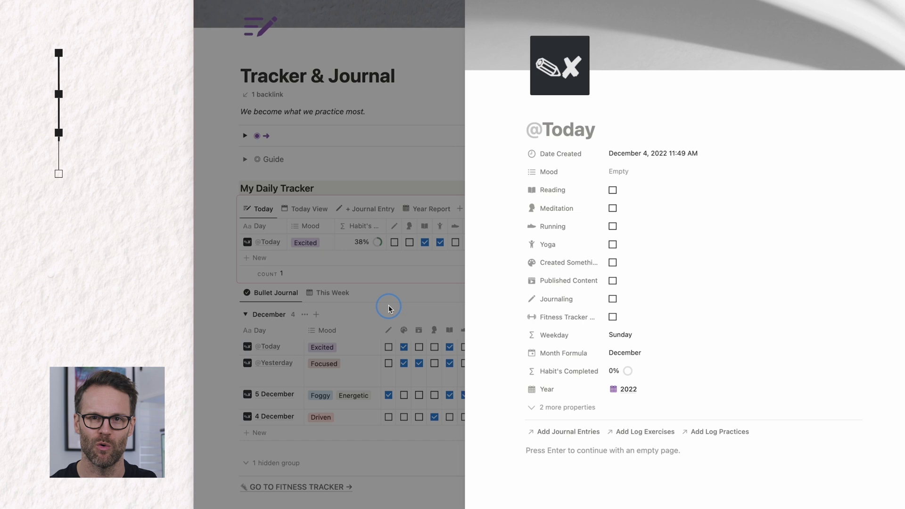
left_click(388, 309)
Open the 2022 Year Report and toggle 4 December's Yoga checkbox on and back off
left_click(424, 209)
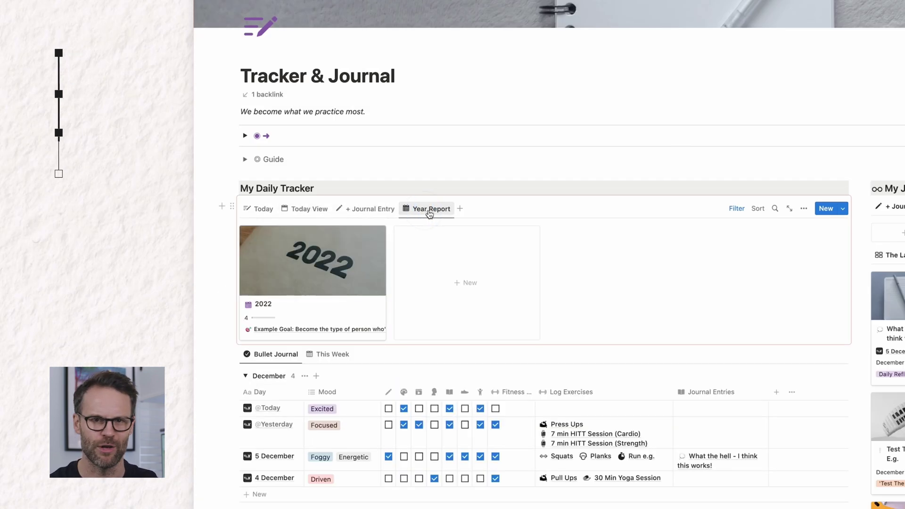
left_click(311, 278)
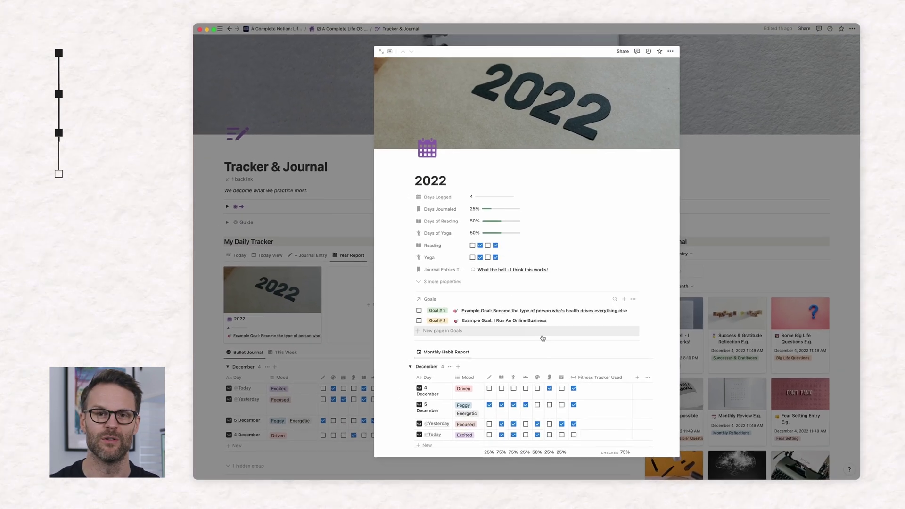
scroll(475, 286, "down", 3)
left_click(552, 339)
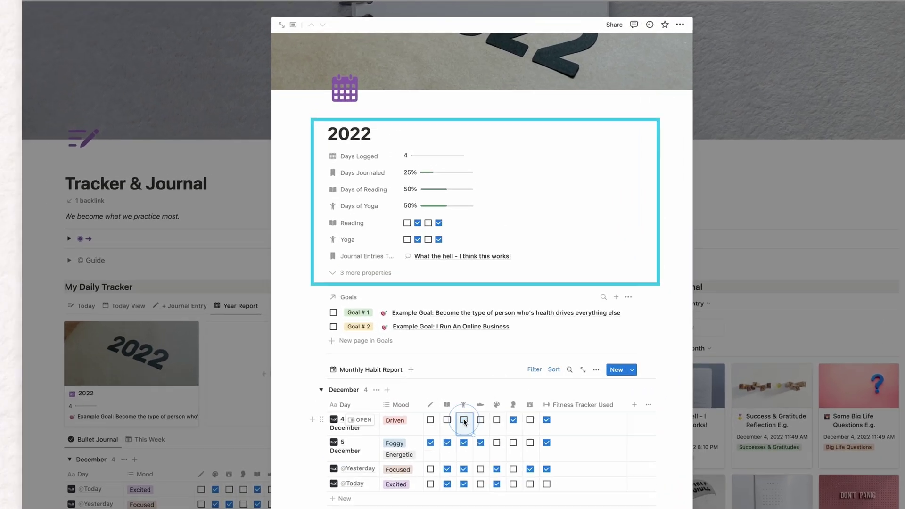
left_click(511, 343)
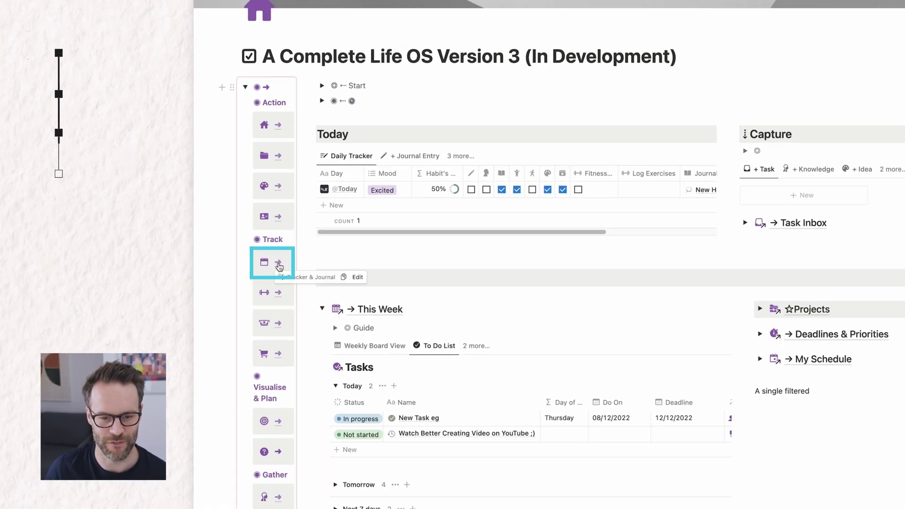
left_click(279, 264)
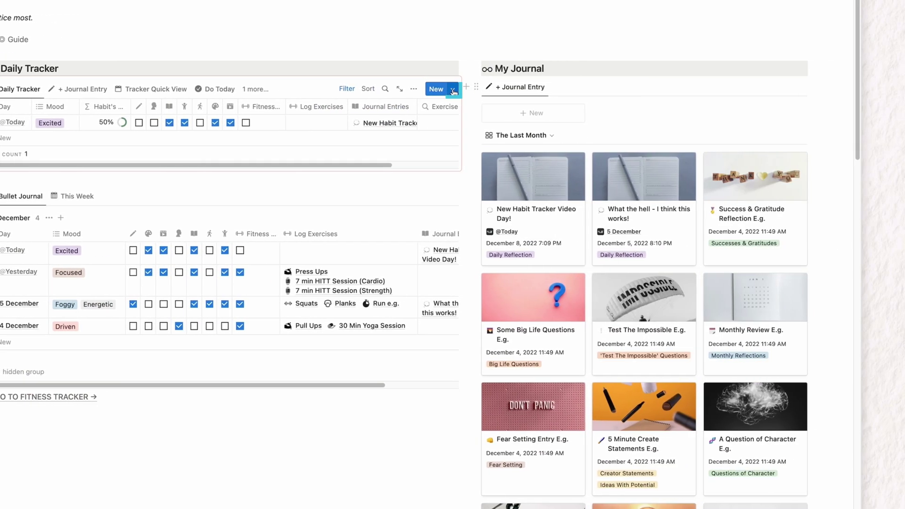
left_click(453, 90)
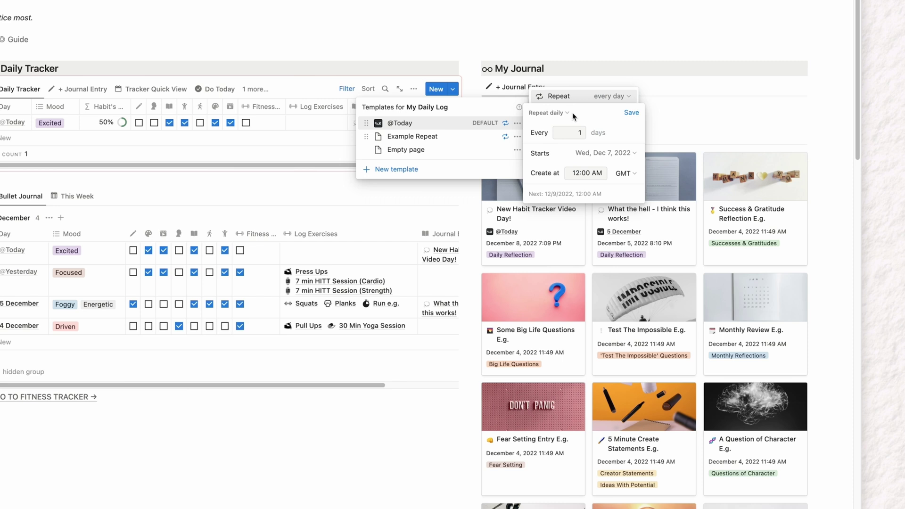
left_click(536, 143)
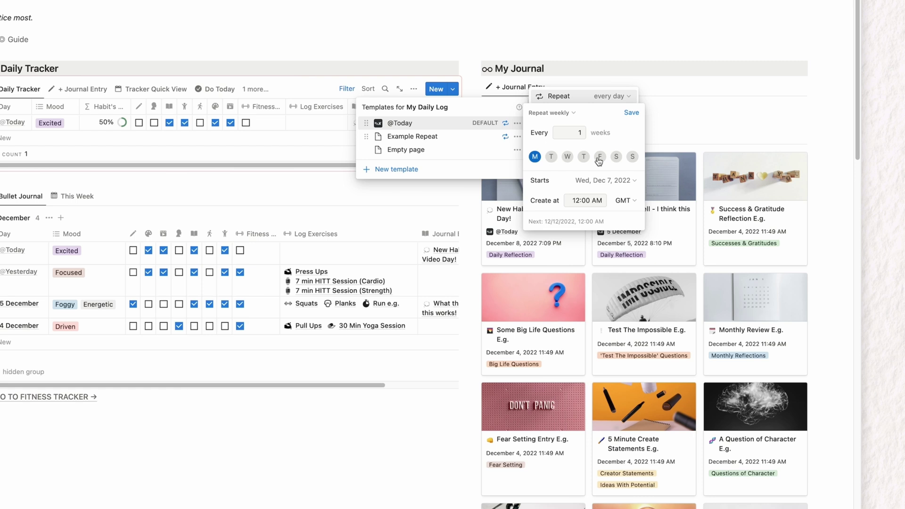
left_click(563, 113)
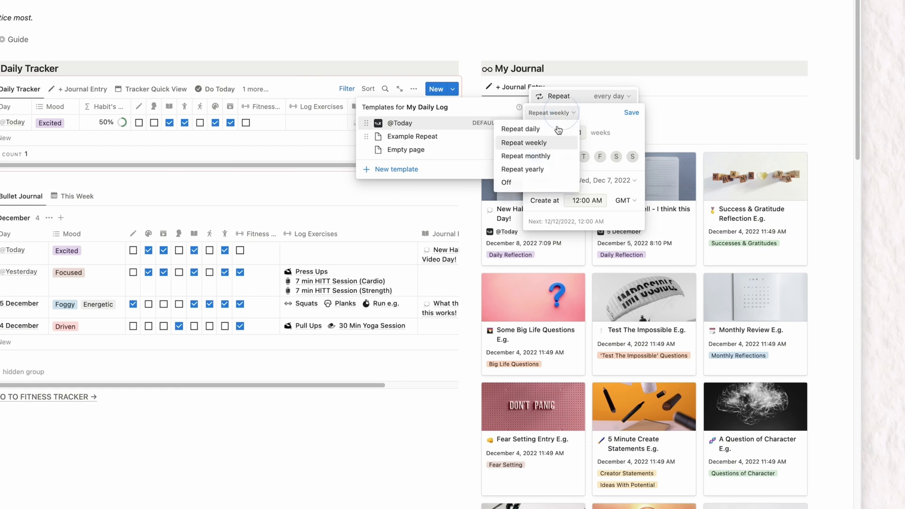
left_click(545, 131)
left_click(630, 113)
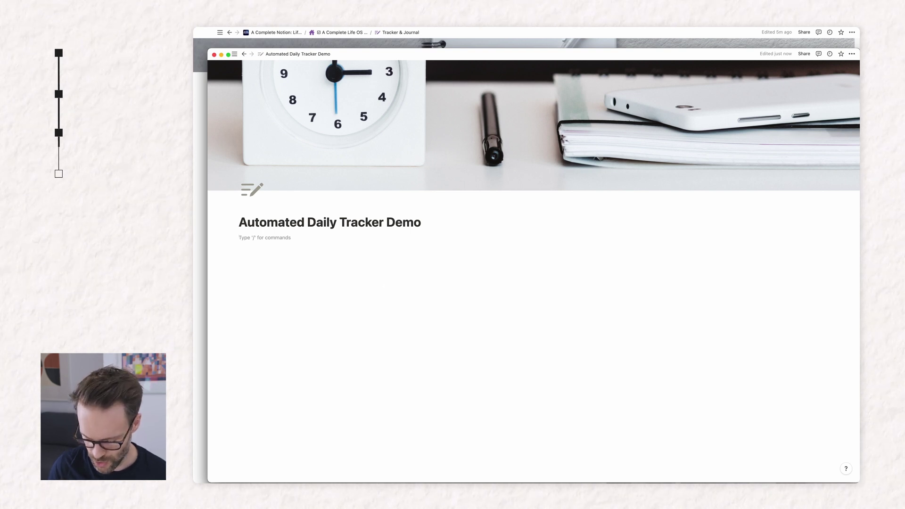
Insert an inline database named Daily Tracker with /data and rename its Tags column to Mood
type("/")
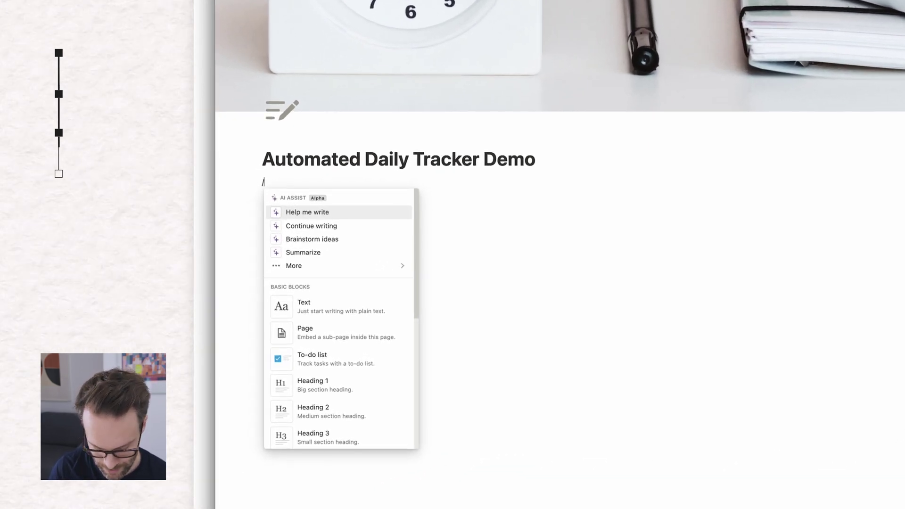
type("data")
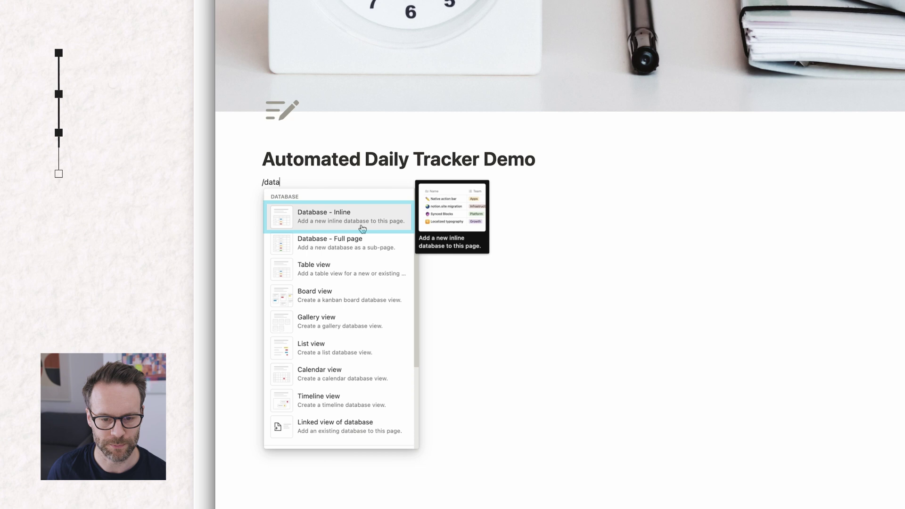
left_click(325, 226)
type("Daily Tracker")
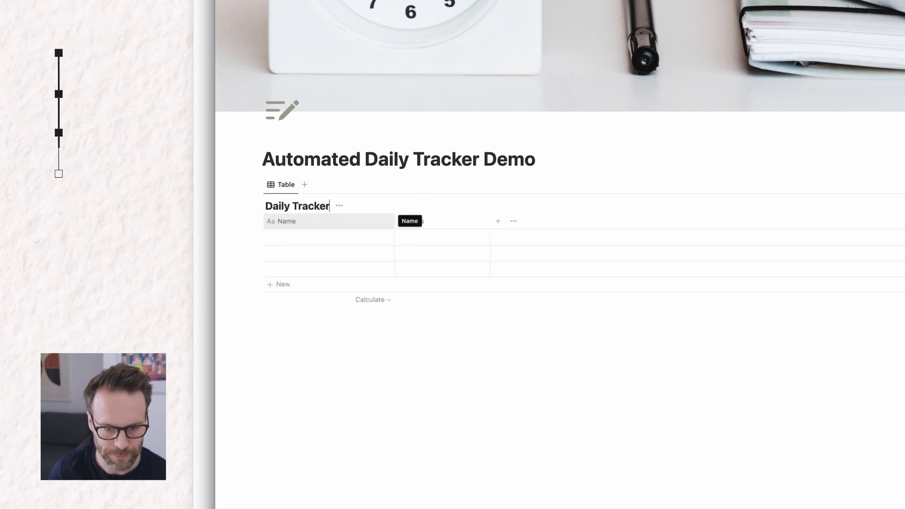
left_click(415, 221)
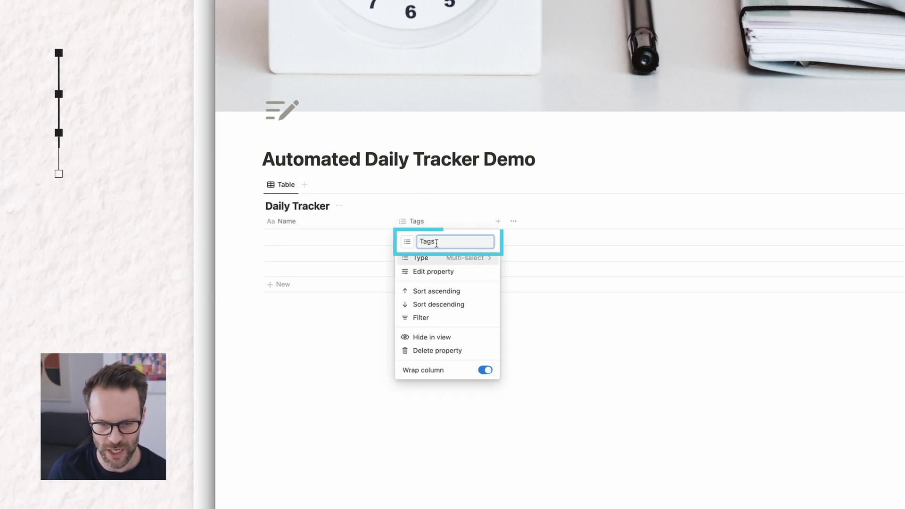
key("BackSpace")
key("BackSpace")
key("BackSpace")
key("BackSpace")
type("Mood")
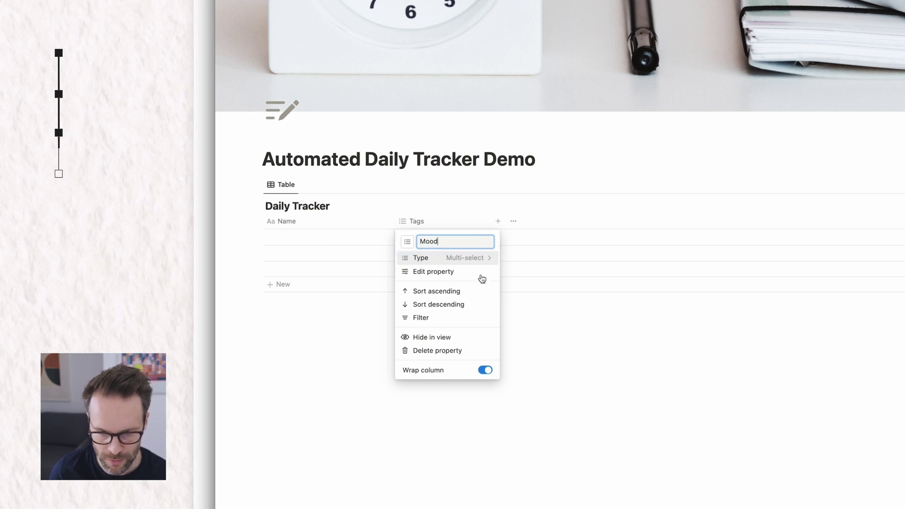
left_click(564, 325)
Tag the first row's Mood cell with new options Excited and Happy
left_click(442, 241)
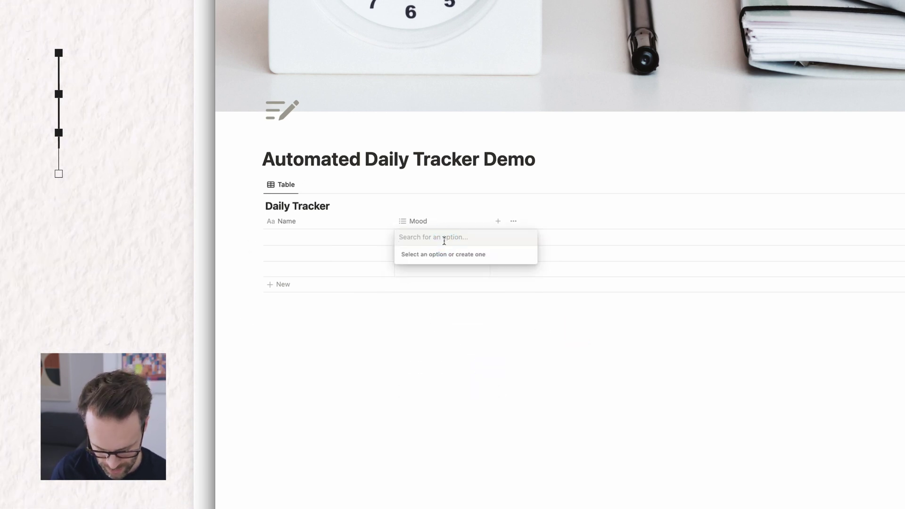
type("Excited")
key("Return")
type("Happy")
key("Return")
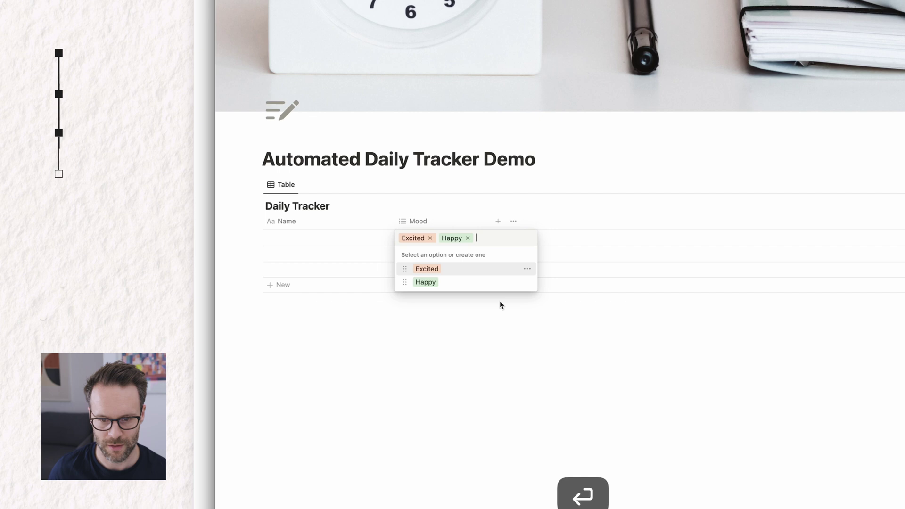
left_click(617, 349)
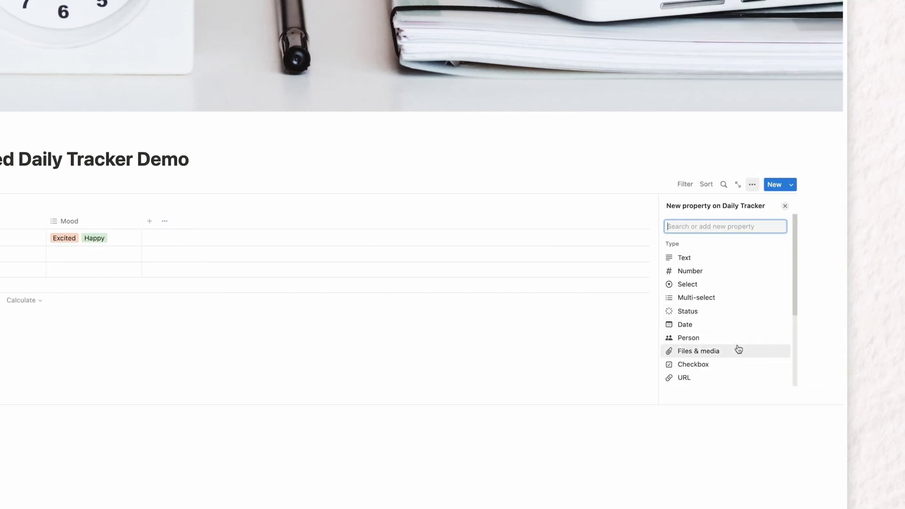
Add a Running checkbox property with a walking-figure icon and narrow its column to icon width
scroll(737, 349, "down", 3)
left_click(710, 305)
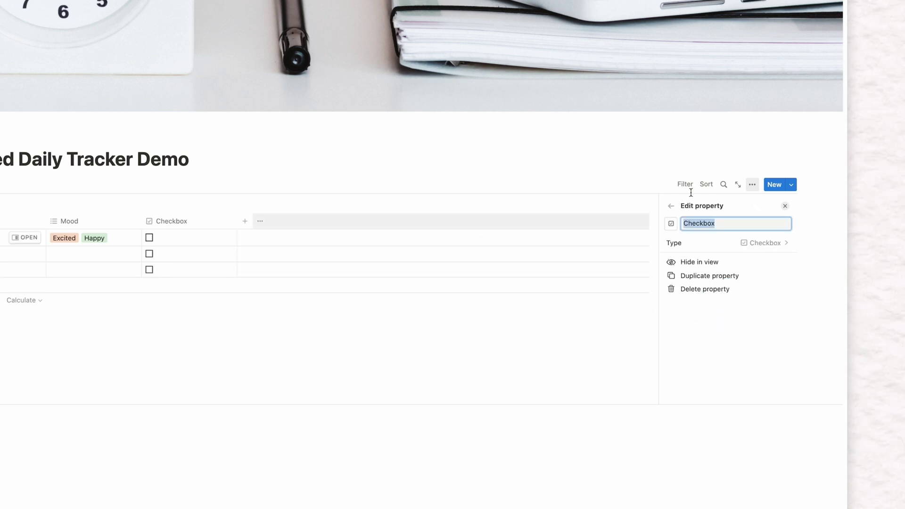
left_click(671, 223)
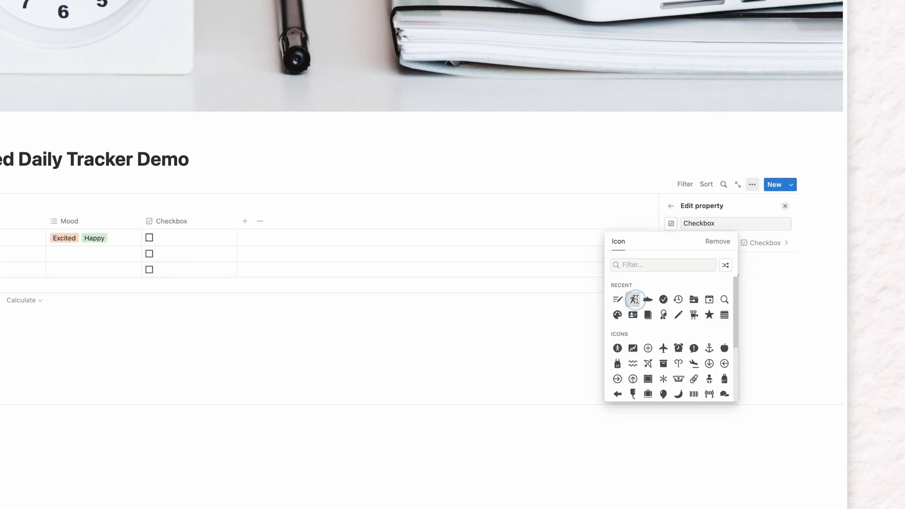
left_click(632, 299)
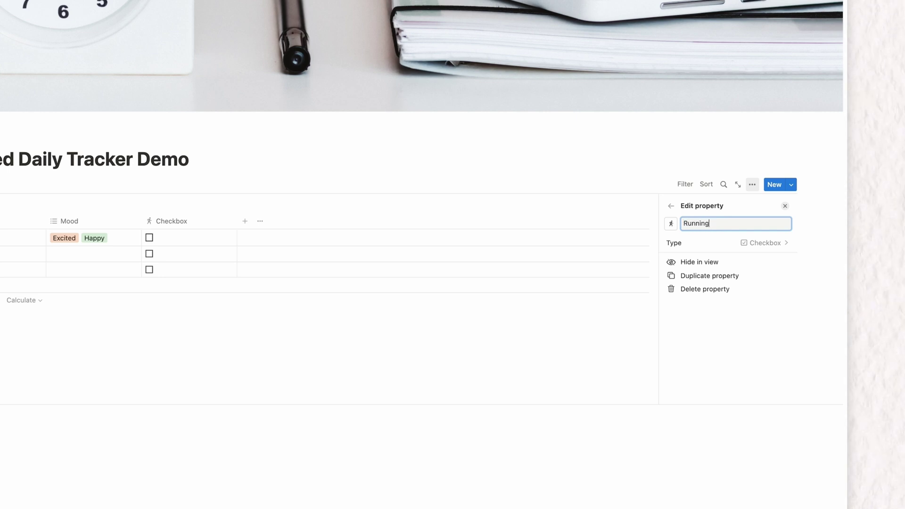
key("Escape")
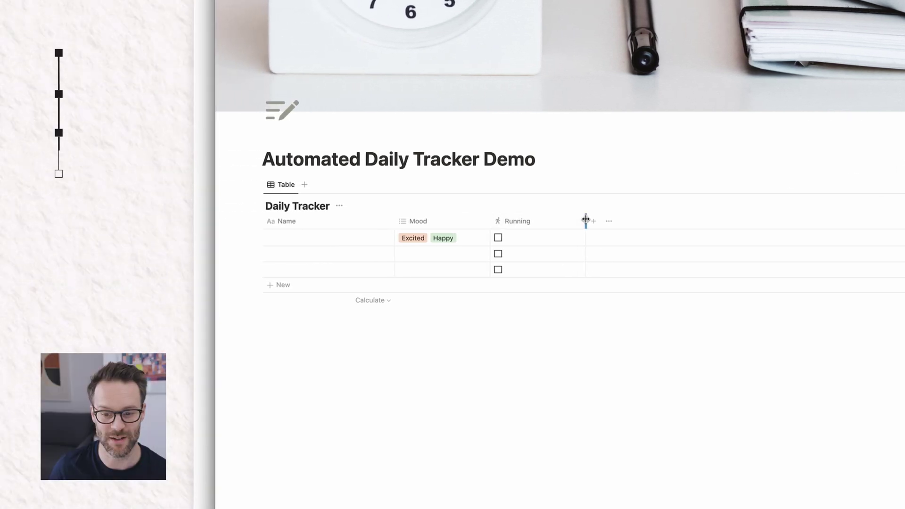
left_click_drag(585, 219, 488, 225)
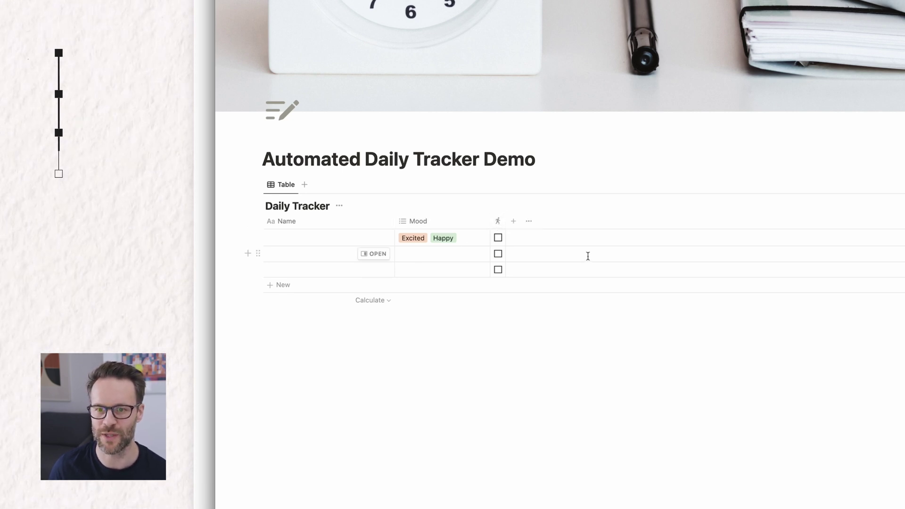
Add another checkbox property with an icon and name it Create Something
left_click(513, 221)
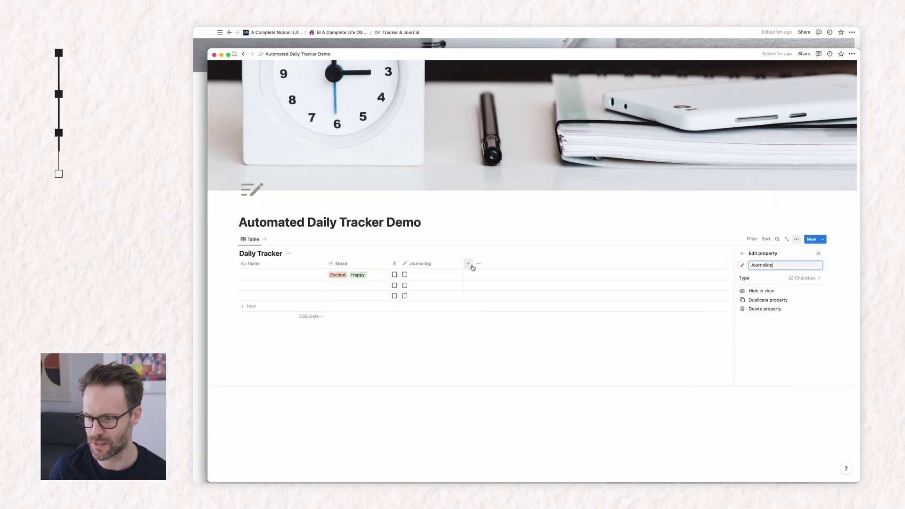
left_click(470, 263)
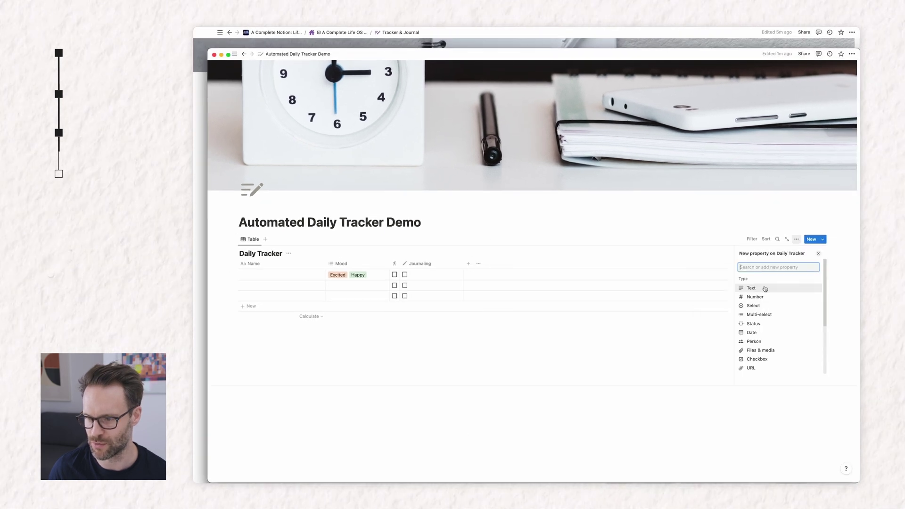
left_click(767, 361)
left_click(746, 264)
left_click(749, 311)
type("Create Something")
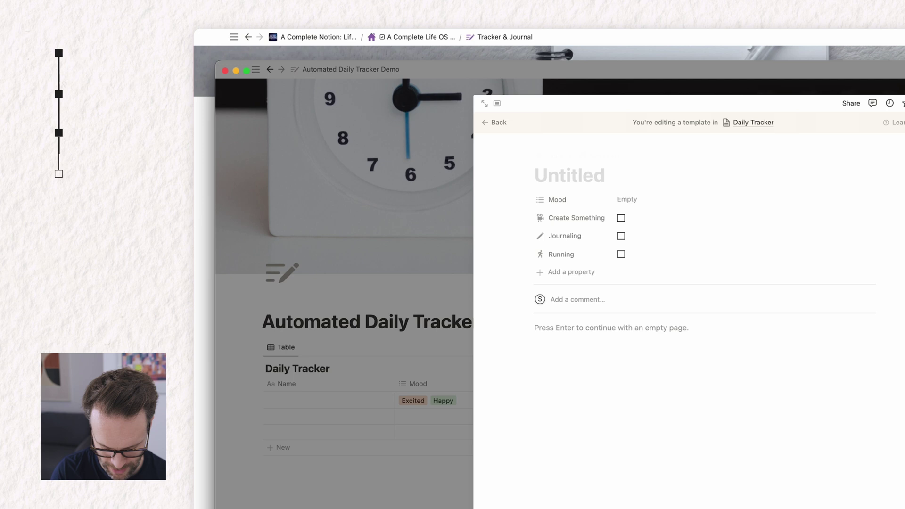
type("@Today")
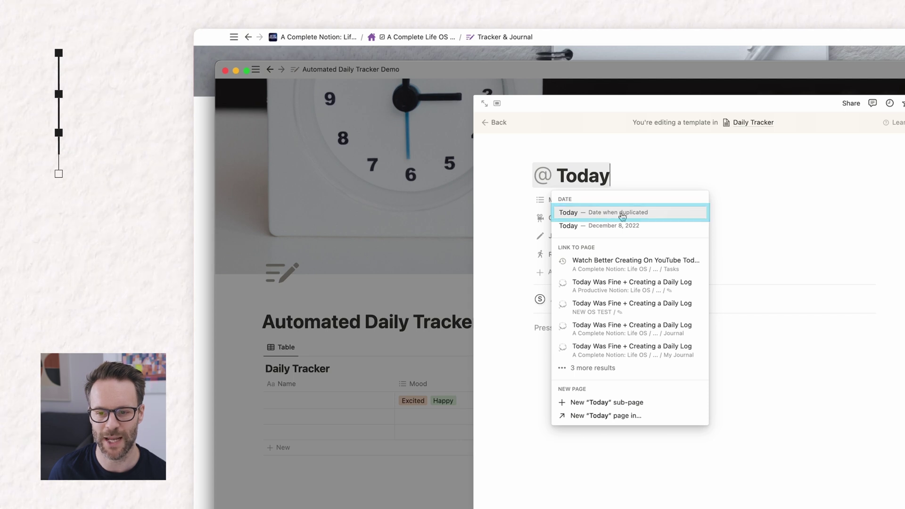
left_click(622, 212)
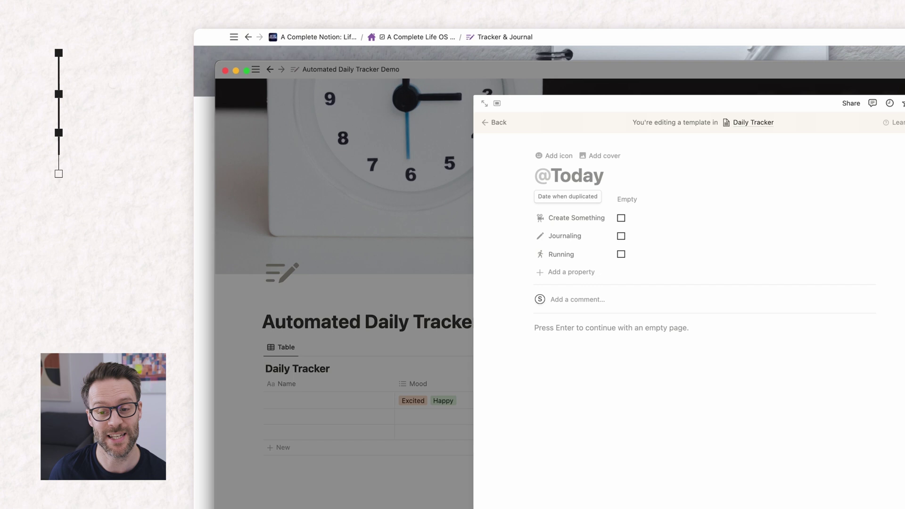
left_click(543, 156)
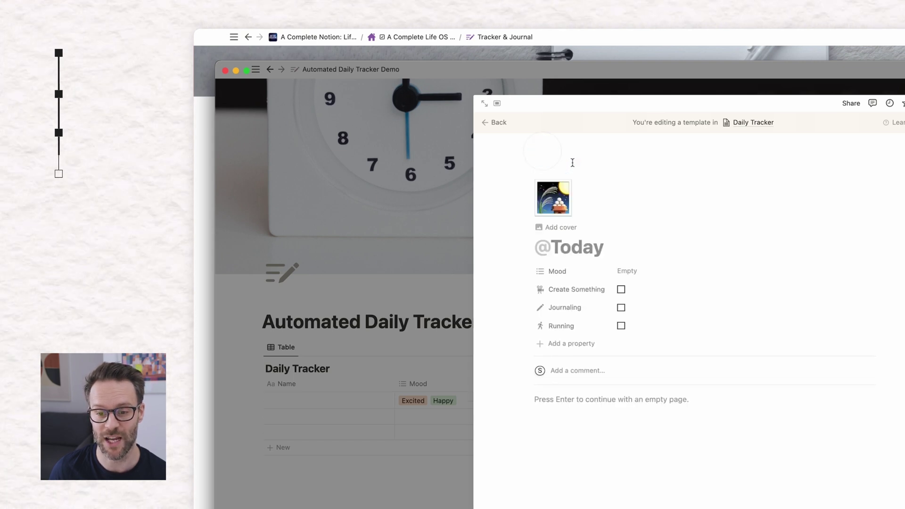
left_click(548, 209)
left_click(498, 227)
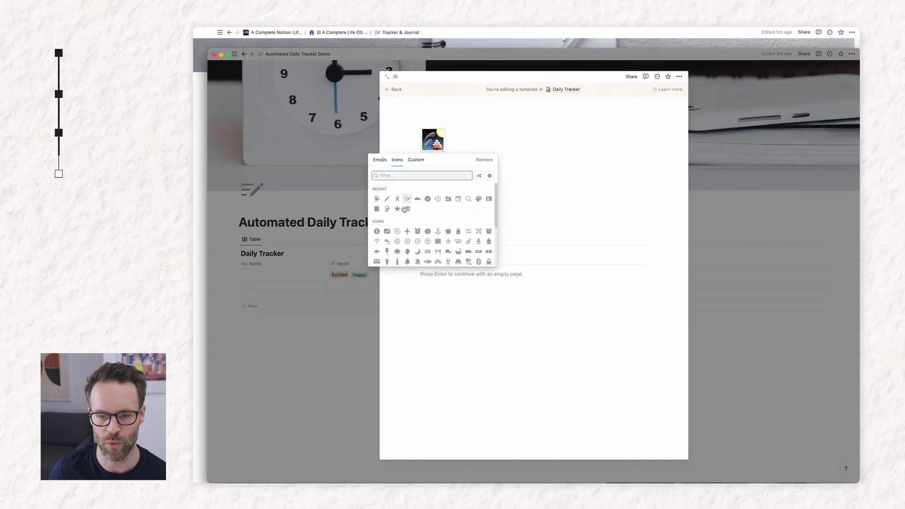
left_click(427, 198)
Give the template a white Unsplash photo as its cover
left_click(443, 159)
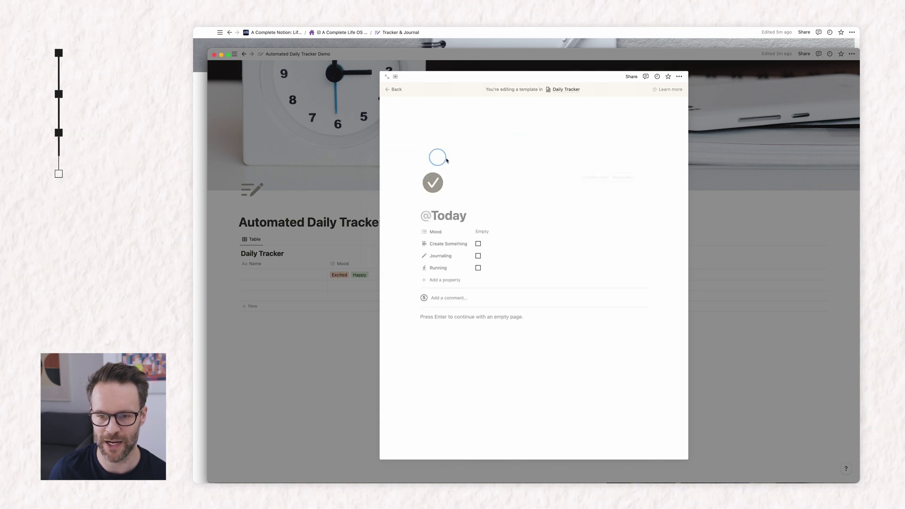
left_click(595, 177)
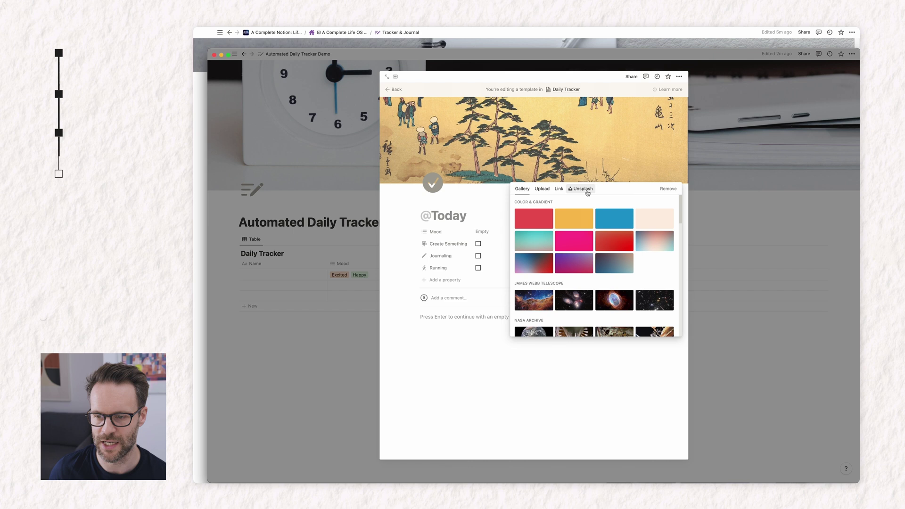
left_click(581, 188)
type("white")
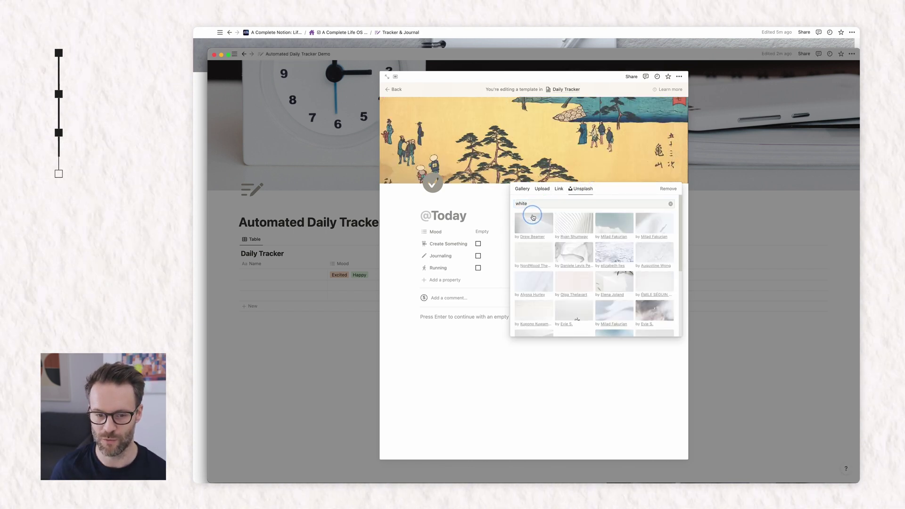
left_click(532, 219)
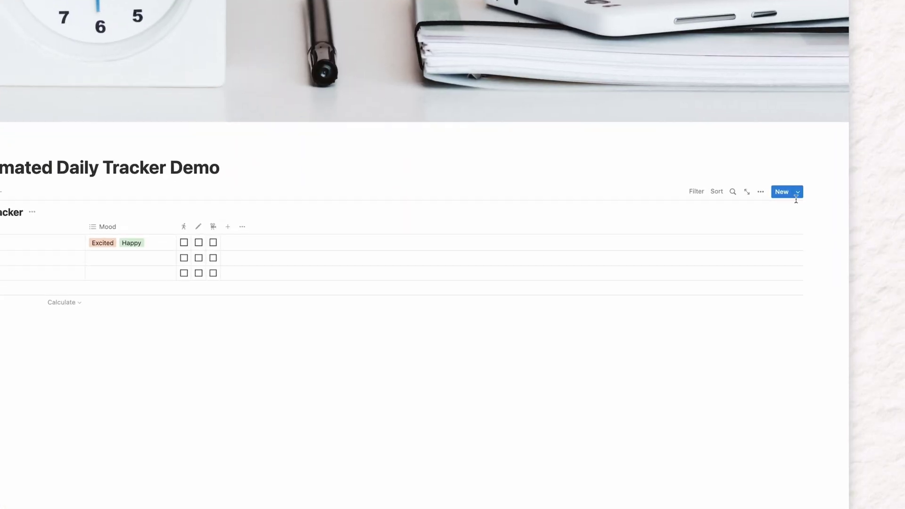
left_click(797, 193)
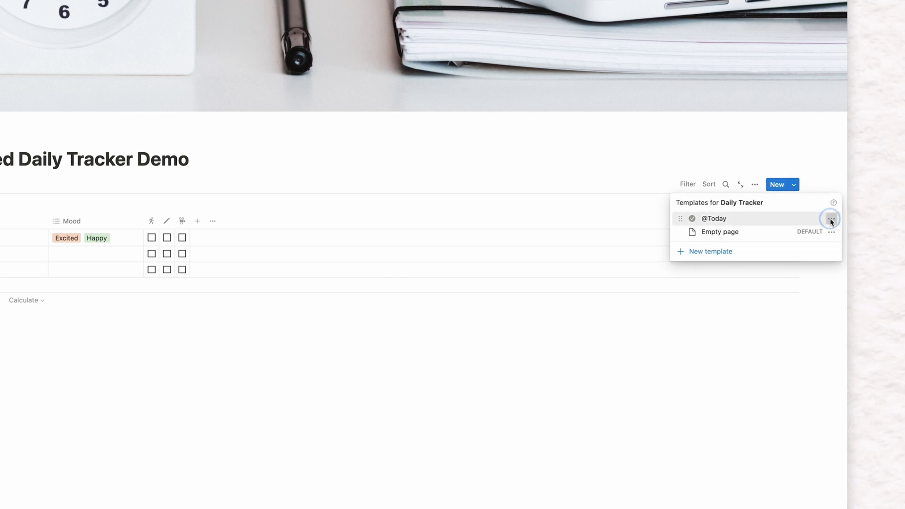
left_click(830, 219)
left_click(811, 192)
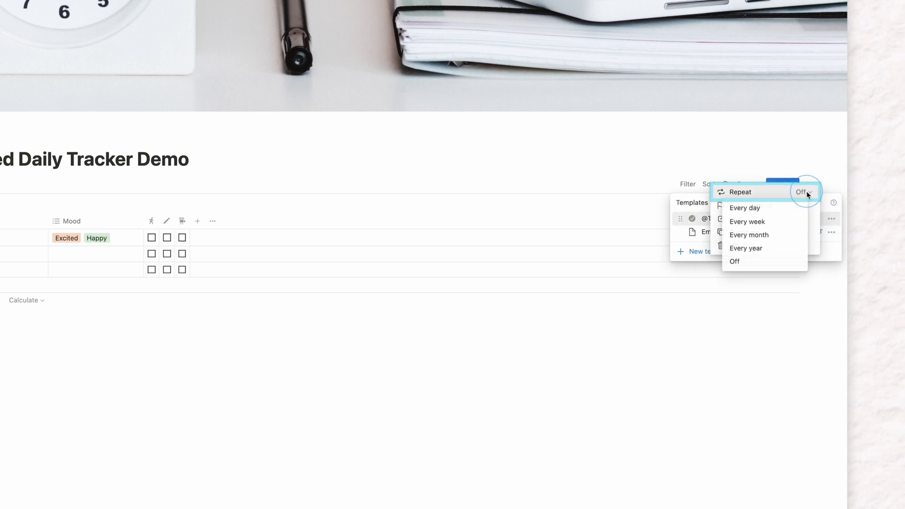
left_click(772, 210)
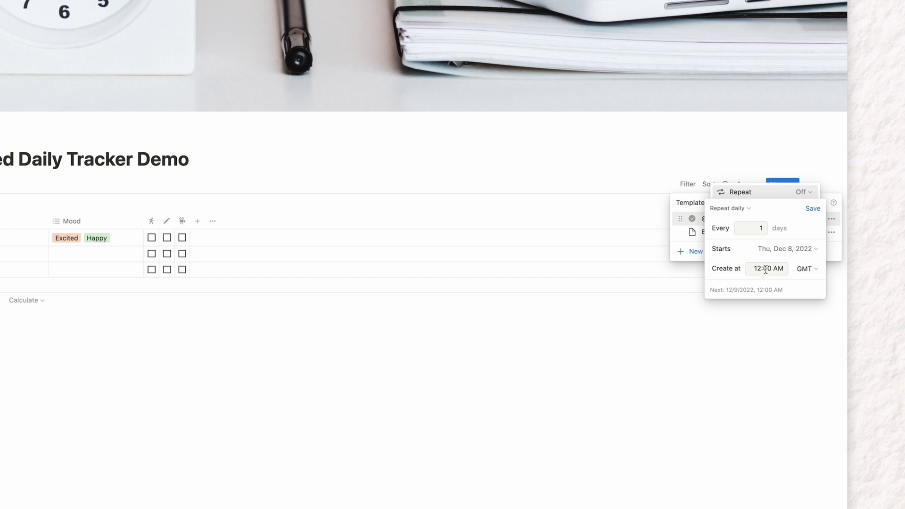
left_click(812, 208)
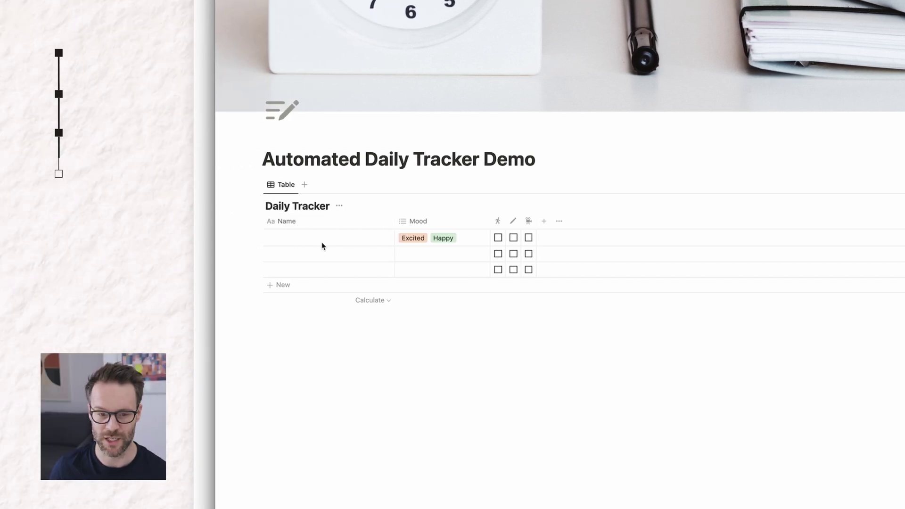
type("@T")
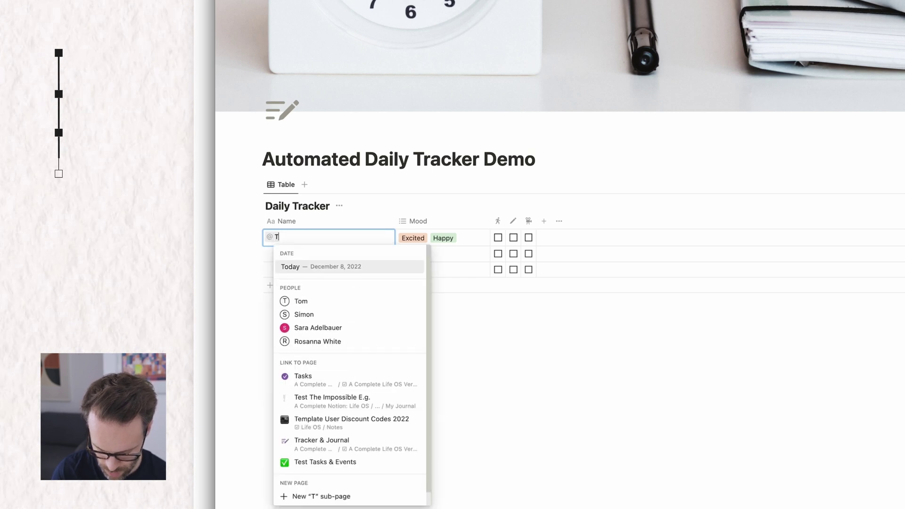
type("oday")
left_click(363, 273)
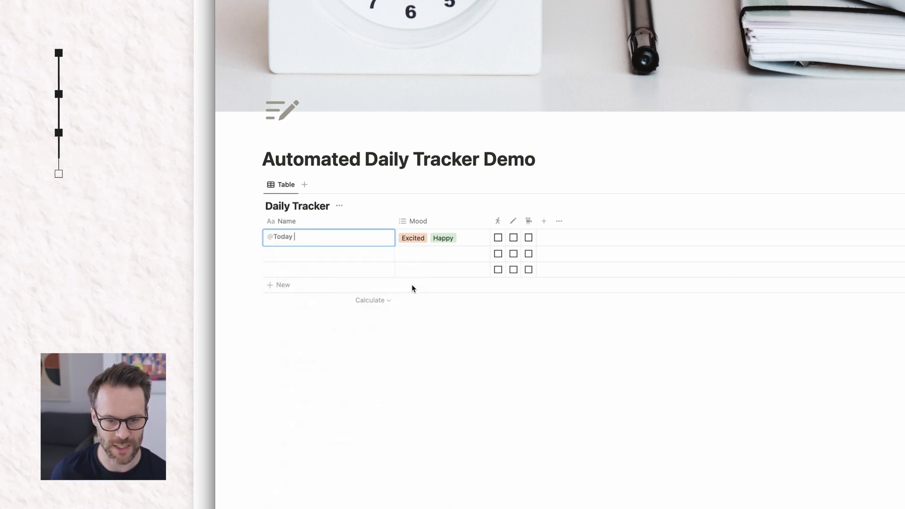
left_click(498, 238)
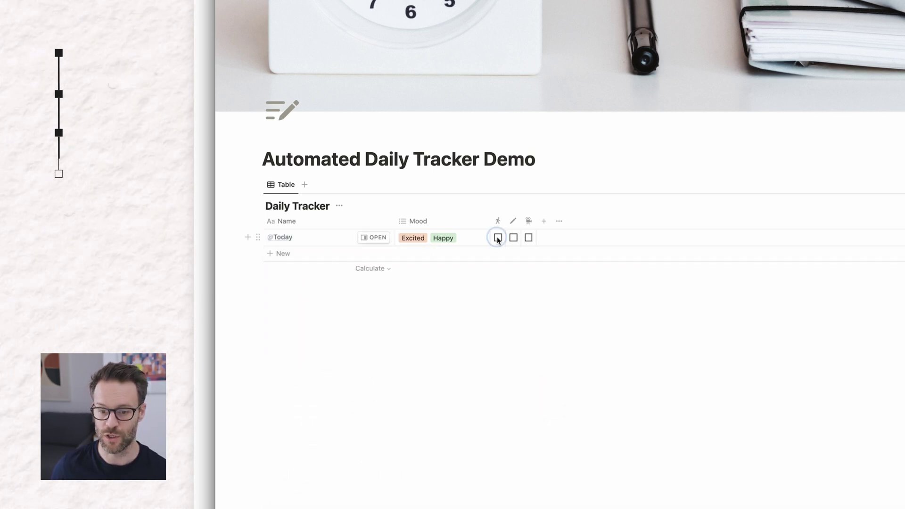
left_click(527, 238)
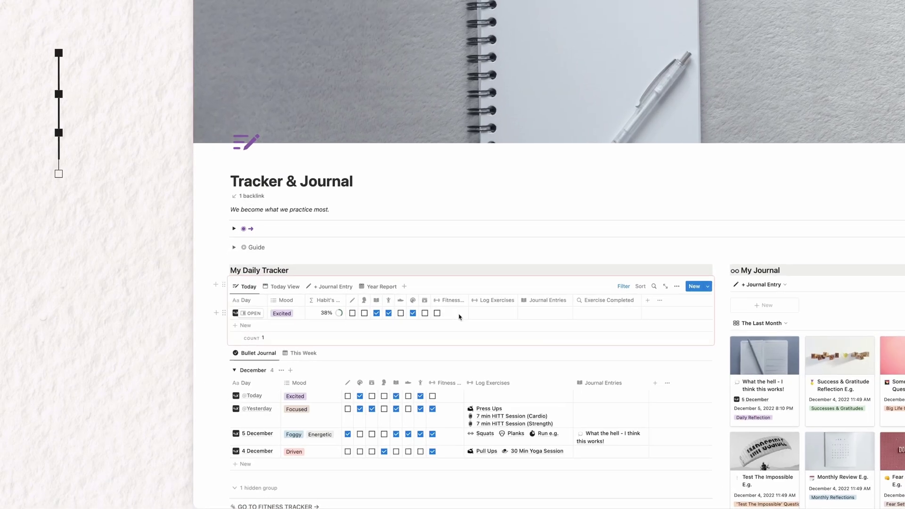
Scroll down to My Daily Tracker and switch it to the Today View
scroll(550, 359, "down", 2)
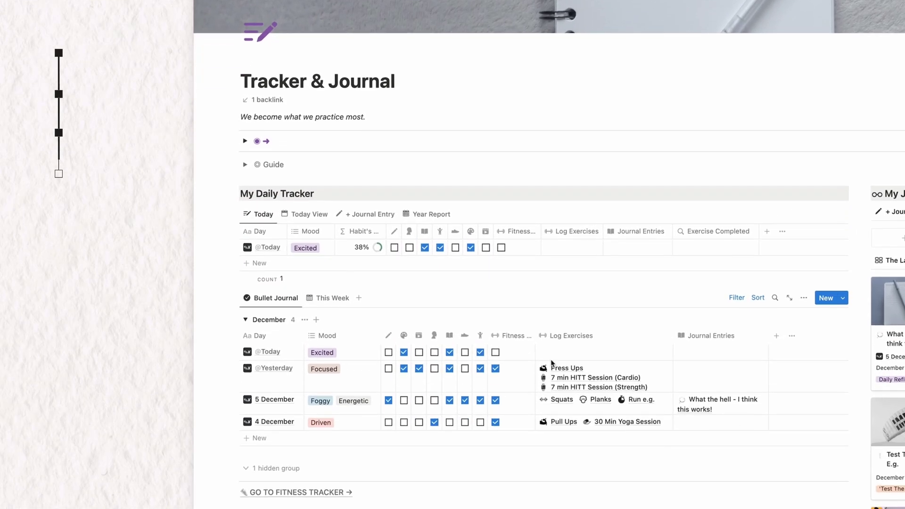
left_click(306, 220)
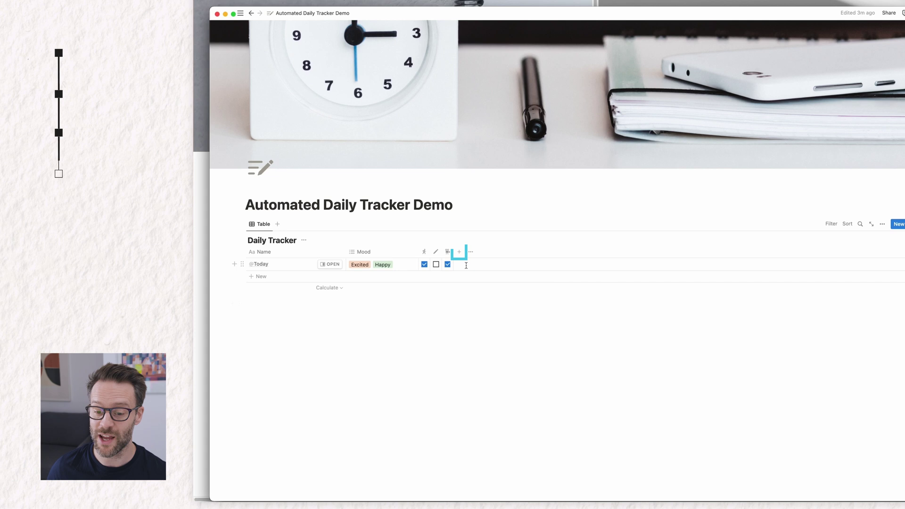
Add a Created time property to the Daily Tracker table
left_click(525, 220)
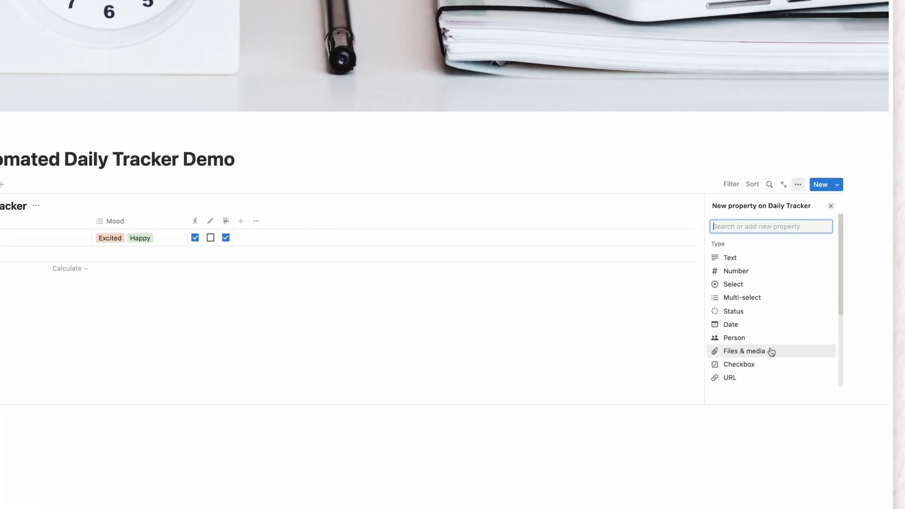
scroll(718, 344, "down", 3)
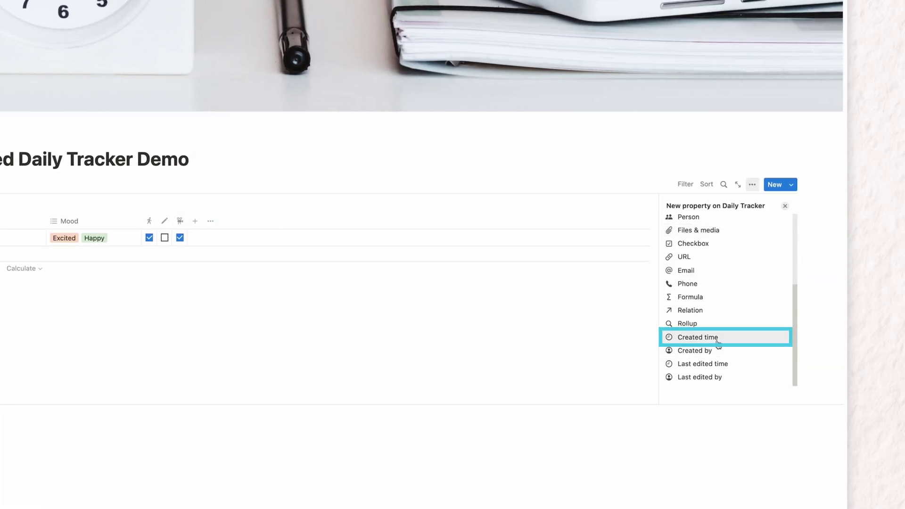
left_click(717, 337)
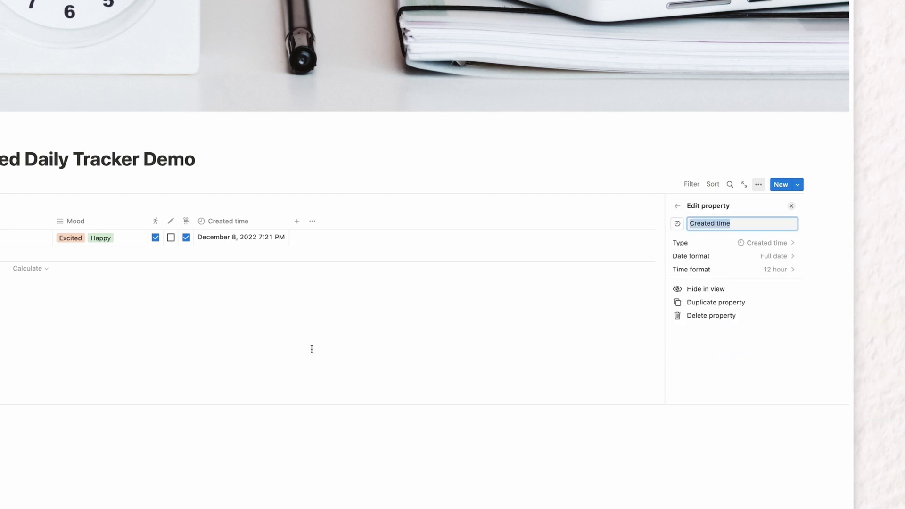
left_click(641, 292)
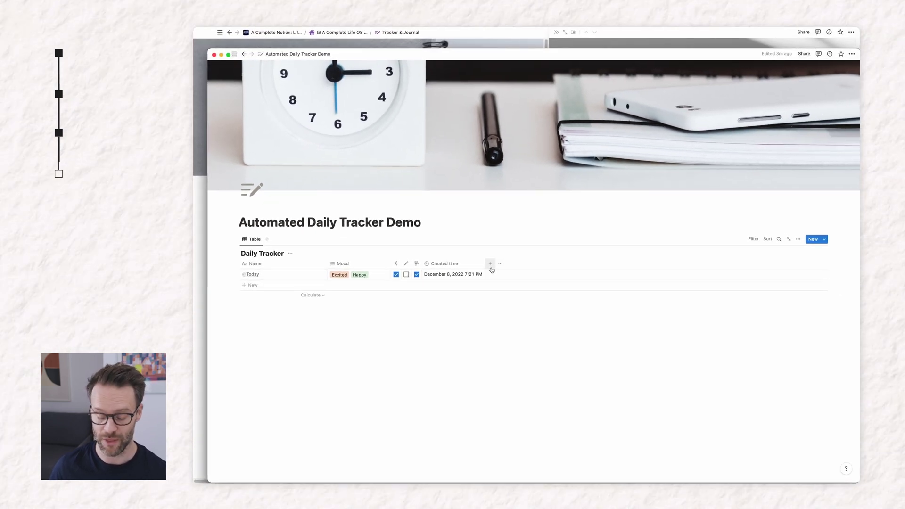
Check the finished tracker's month formula, then rename the column Date Created
key("super+w")
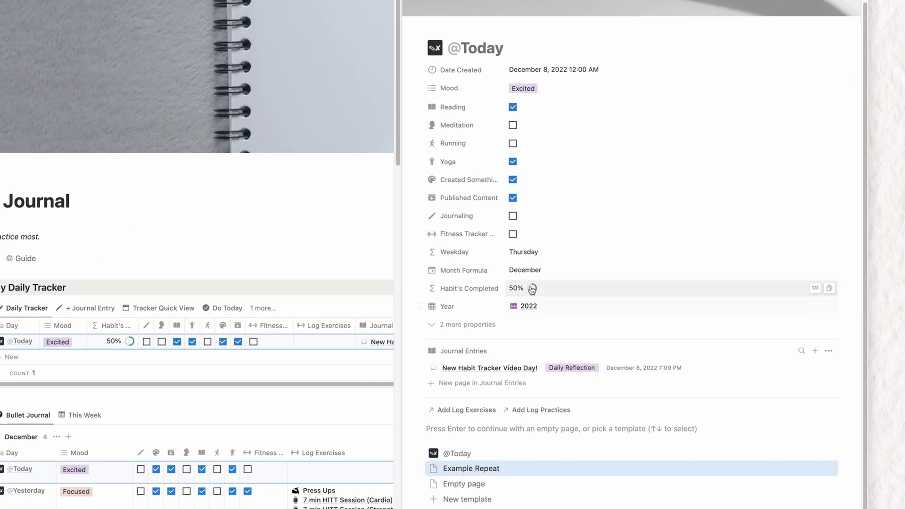
left_click(548, 270)
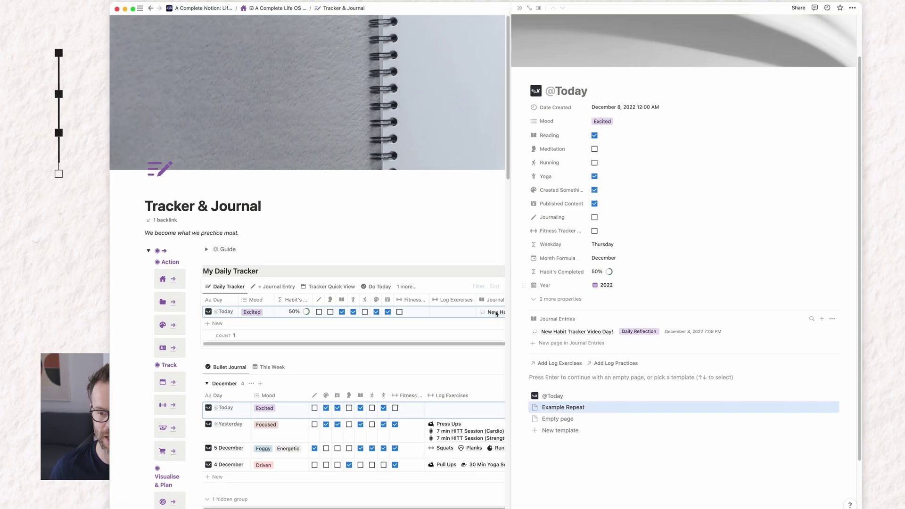
key("super+shift+t")
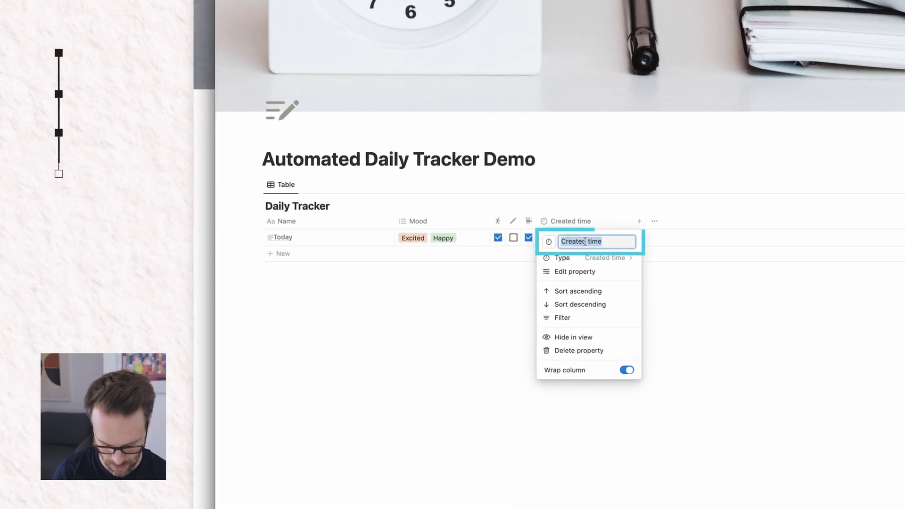
type("Dat")
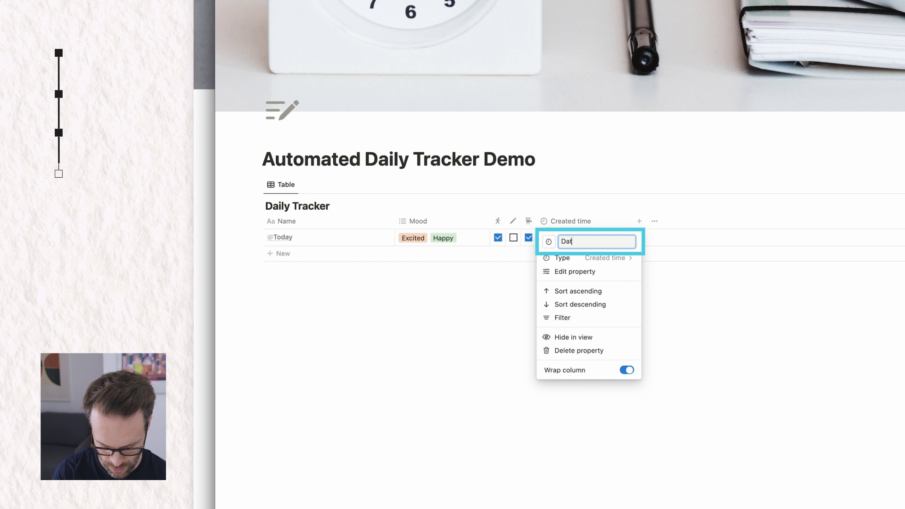
type("e Created")
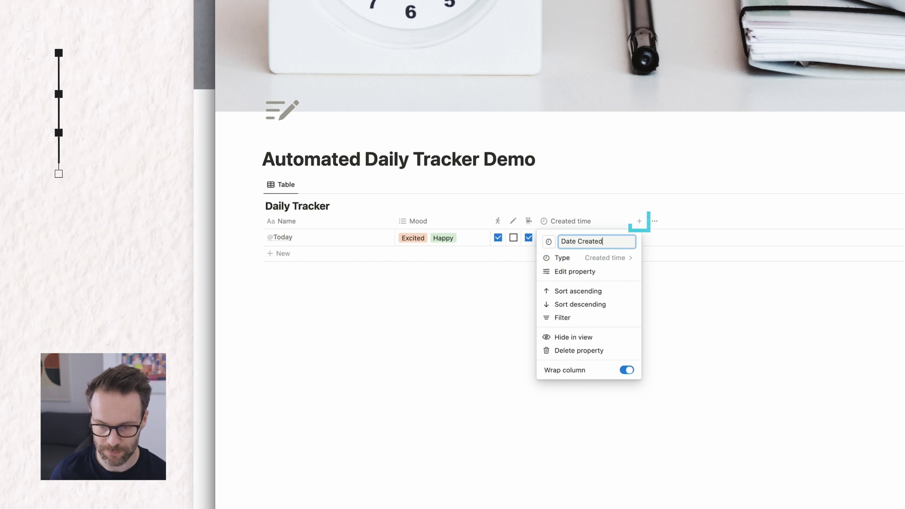
left_click(639, 221)
Add a formula property: formatDate(prop("Date Created"), "MMMM")
left_click(639, 221)
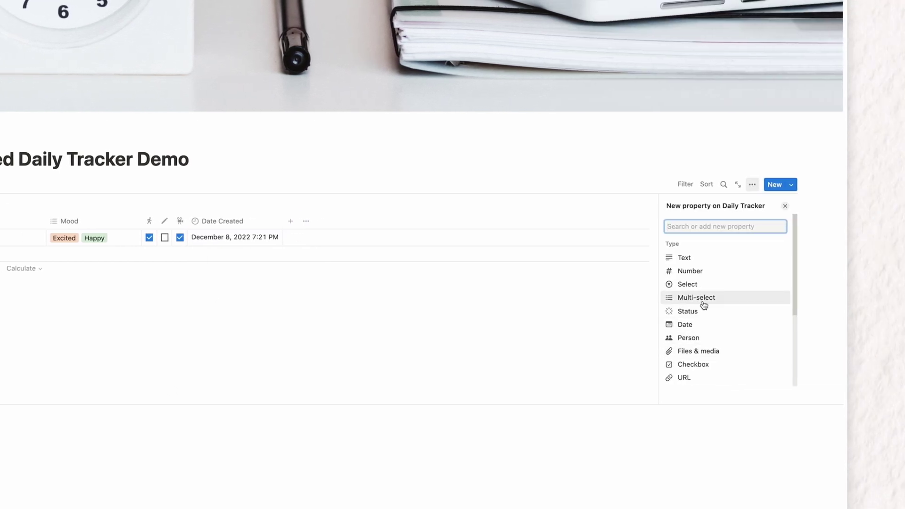
scroll(716, 334, "down", 3)
left_click(709, 298)
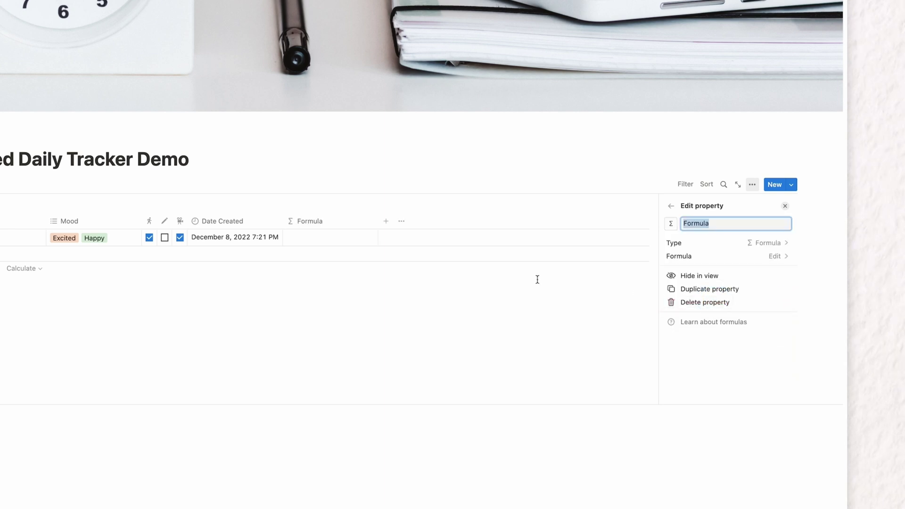
left_click(775, 256)
type("format")
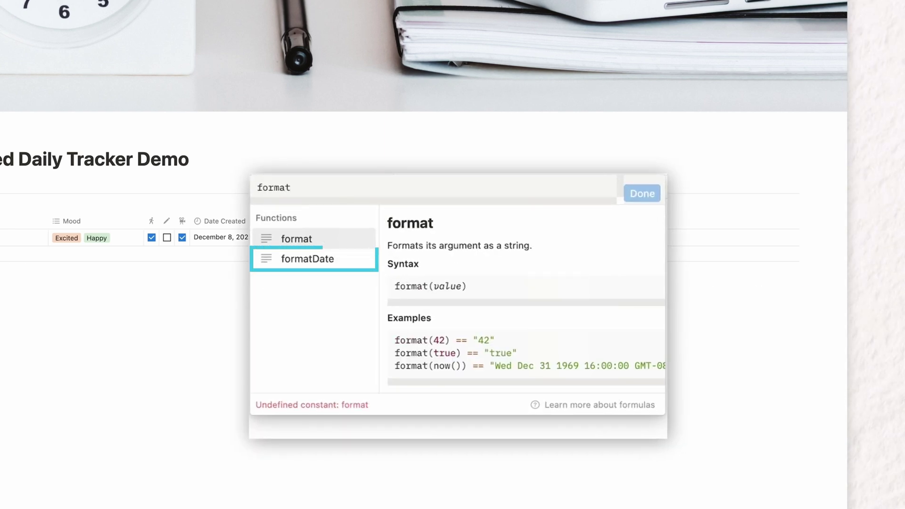
left_click(300, 259)
type("p")
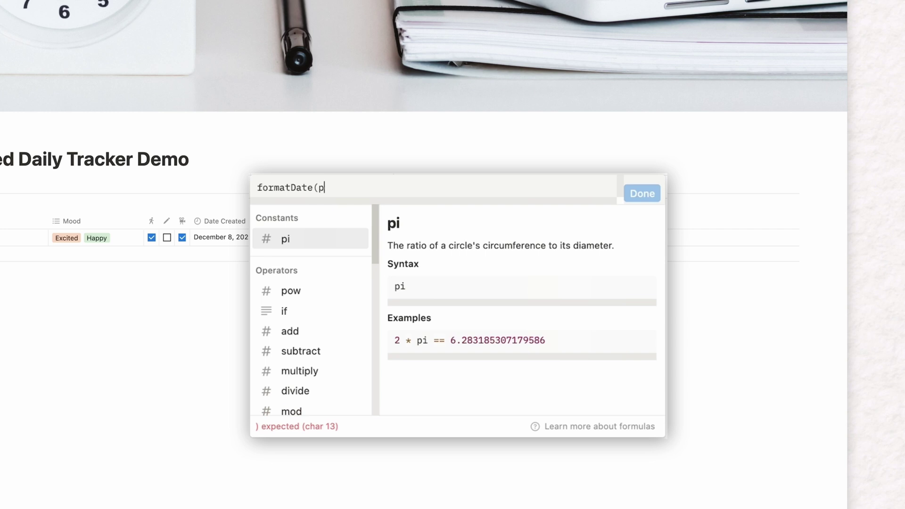
type("rop")
left_click(343, 339)
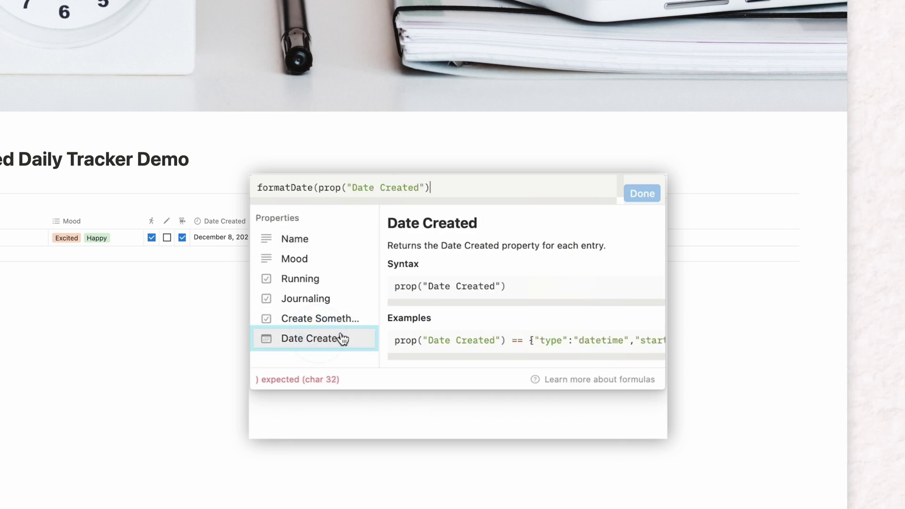
type(", \"MMMM")
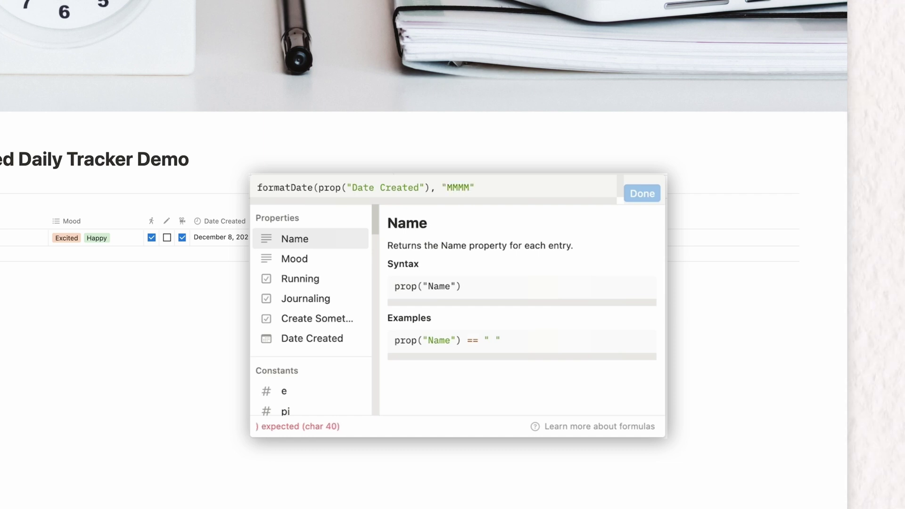
type(")")
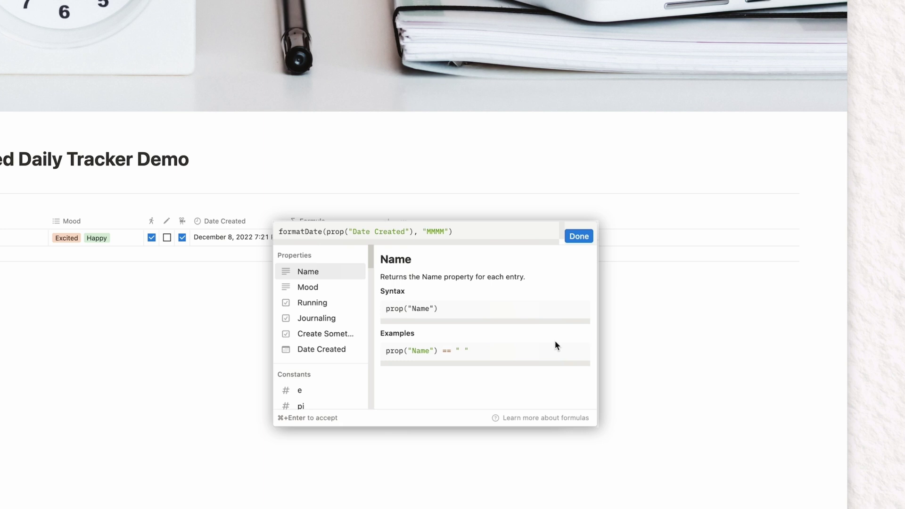
left_click(541, 257)
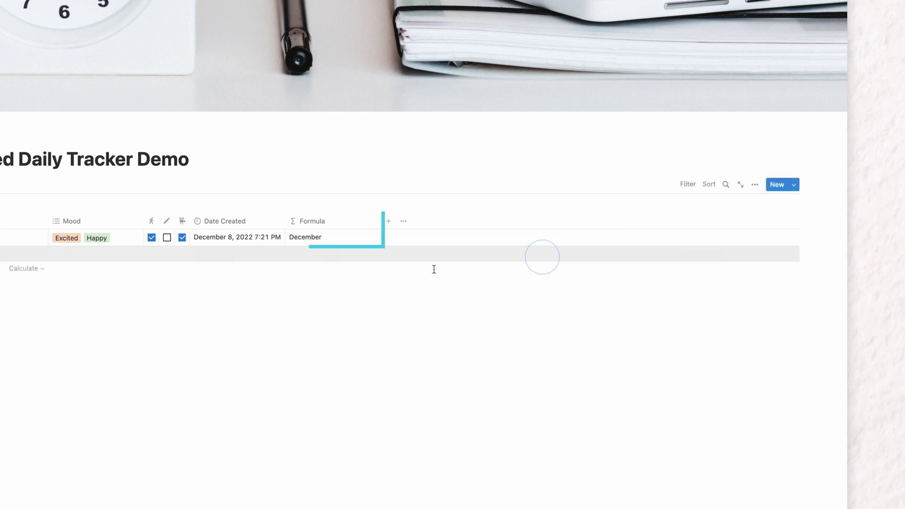
Rename the formula column Month and choose an icon for it
left_click(317, 218)
type("Month")
left_click(297, 241)
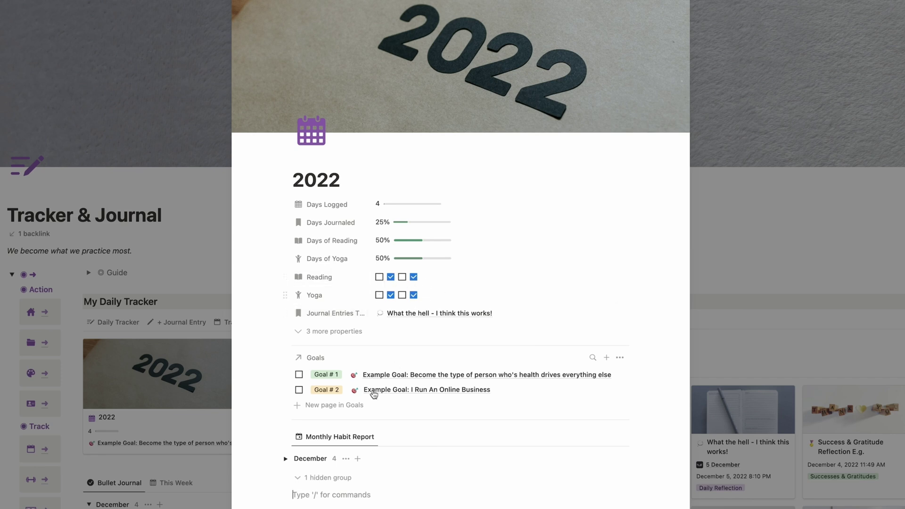
Expand December in the habit report and inspect its Year contains 2022 filter
left_click(284, 459)
scroll(481, 419, "down", 2)
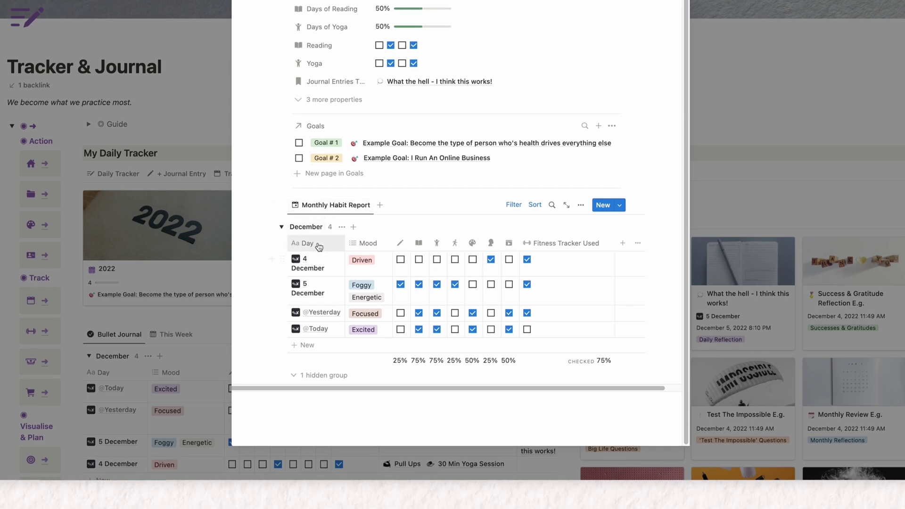
left_click(513, 205)
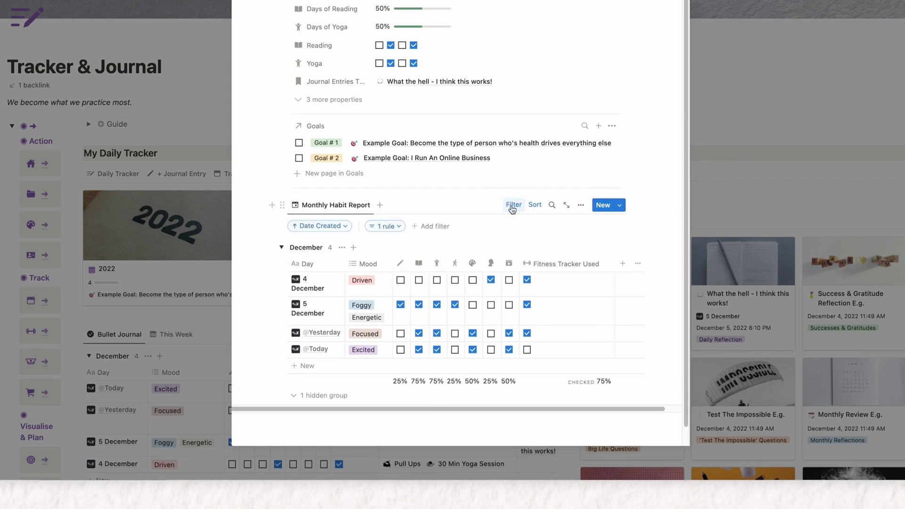
left_click(391, 226)
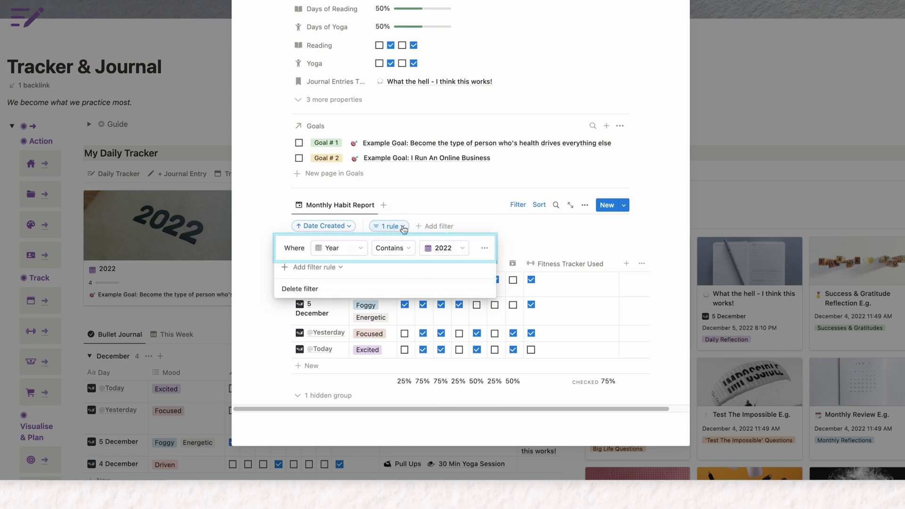
left_click(512, 230)
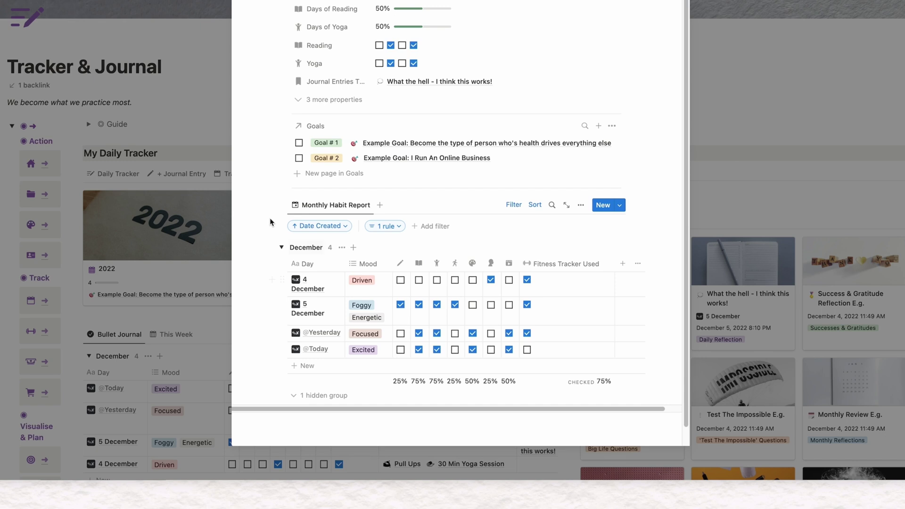
Check the report's grouping by the Month formula
left_click(578, 204)
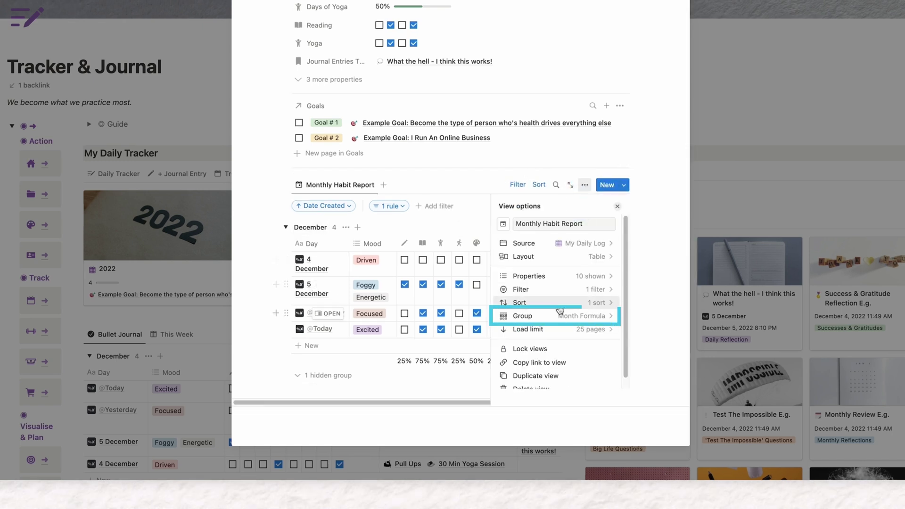
left_click(561, 313)
left_click(450, 189)
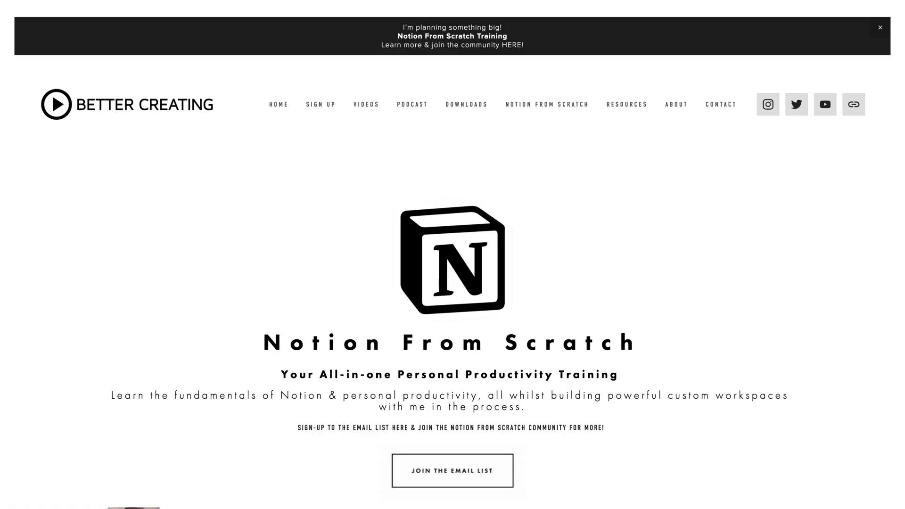
Scroll through the Notion From Scratch course page
scroll(452, 273, "down", 2)
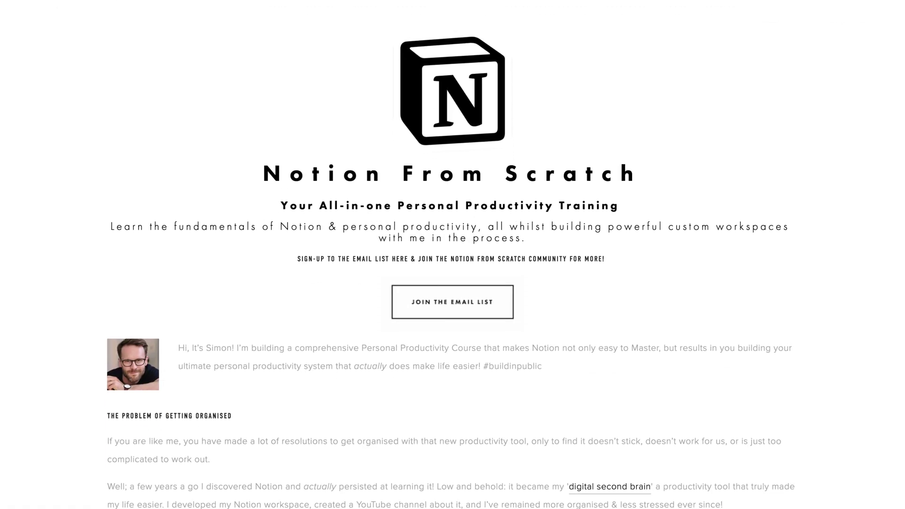